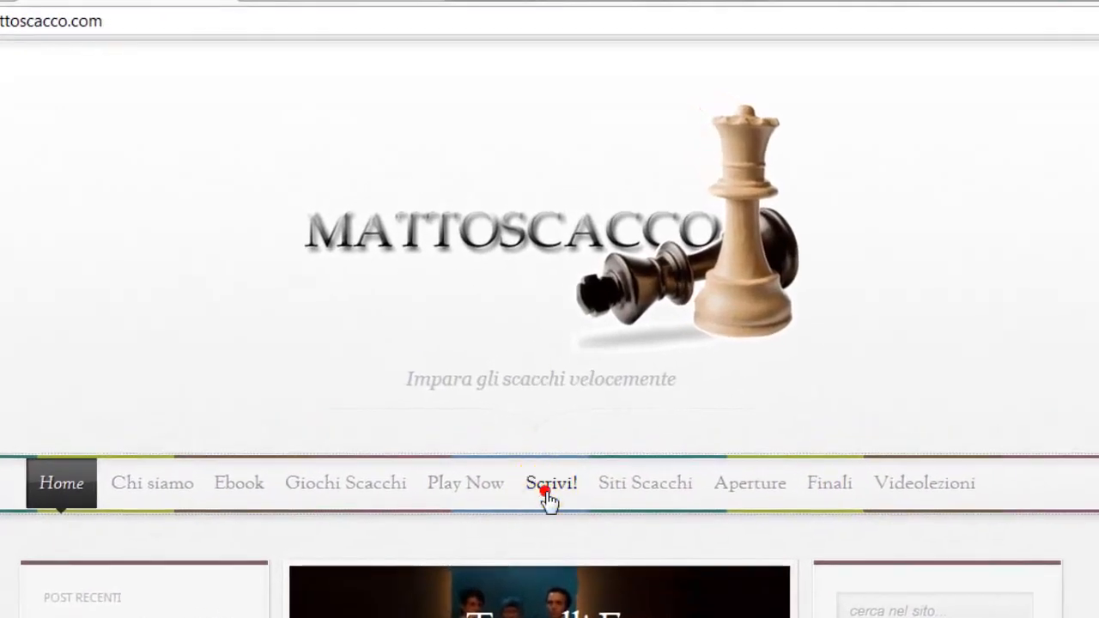
# - Open the Scrivi! contributors page and follow its 'registrati' link to the registration form
pyautogui.click(550, 498)
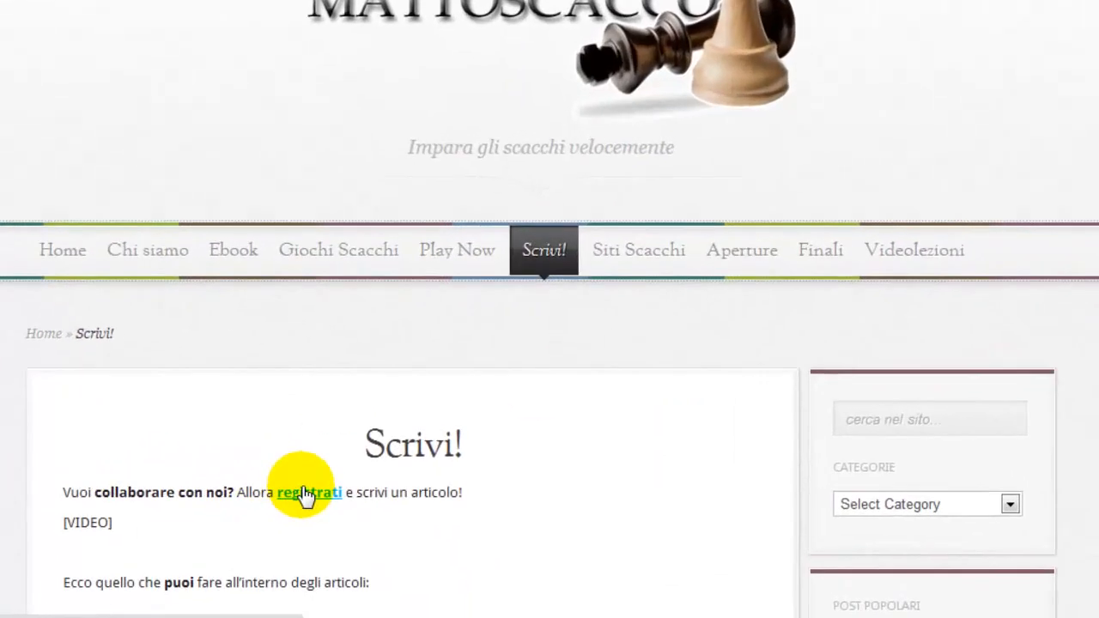
pyautogui.click(288, 493)
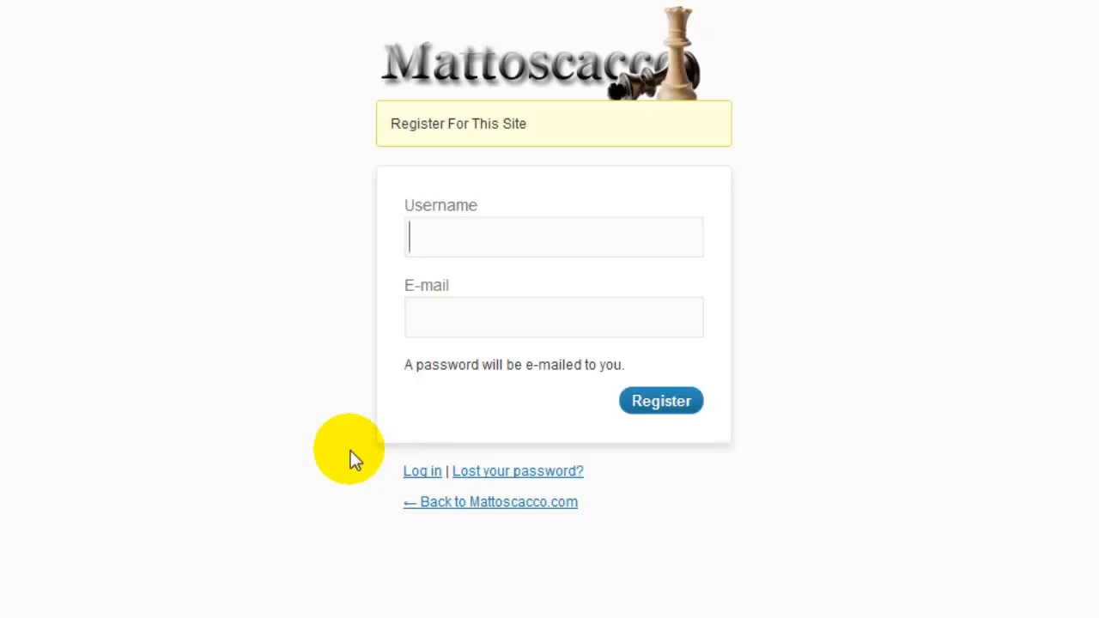
# - Log in with the saved username and the pasted account password to reach the Dashboard
pyautogui.click(419, 477)
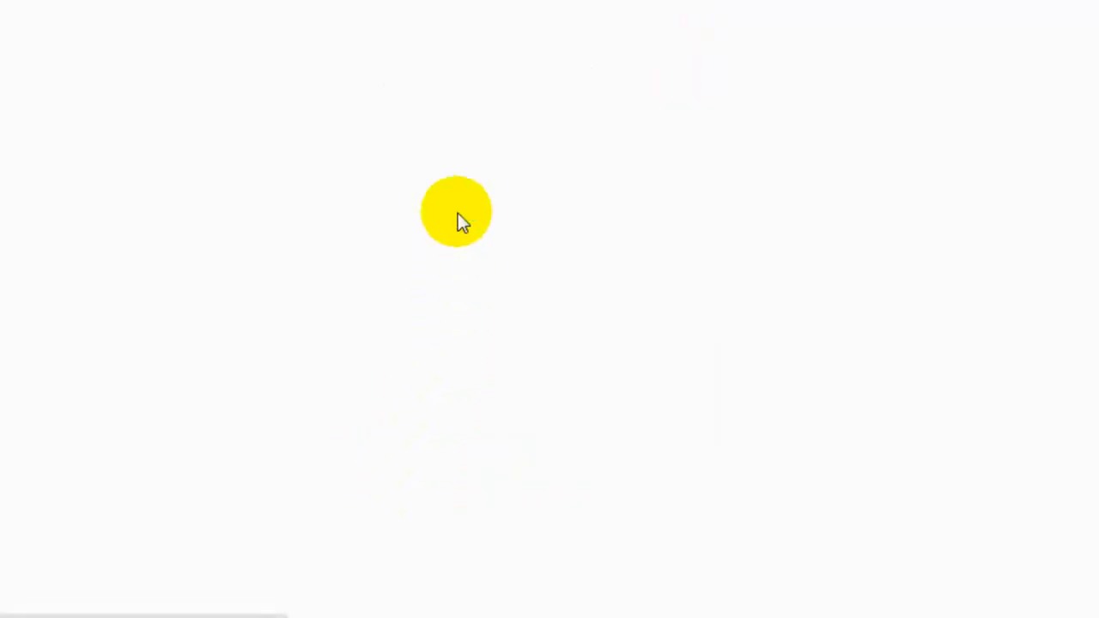
pyautogui.click(465, 172)
pyautogui.write('pr')
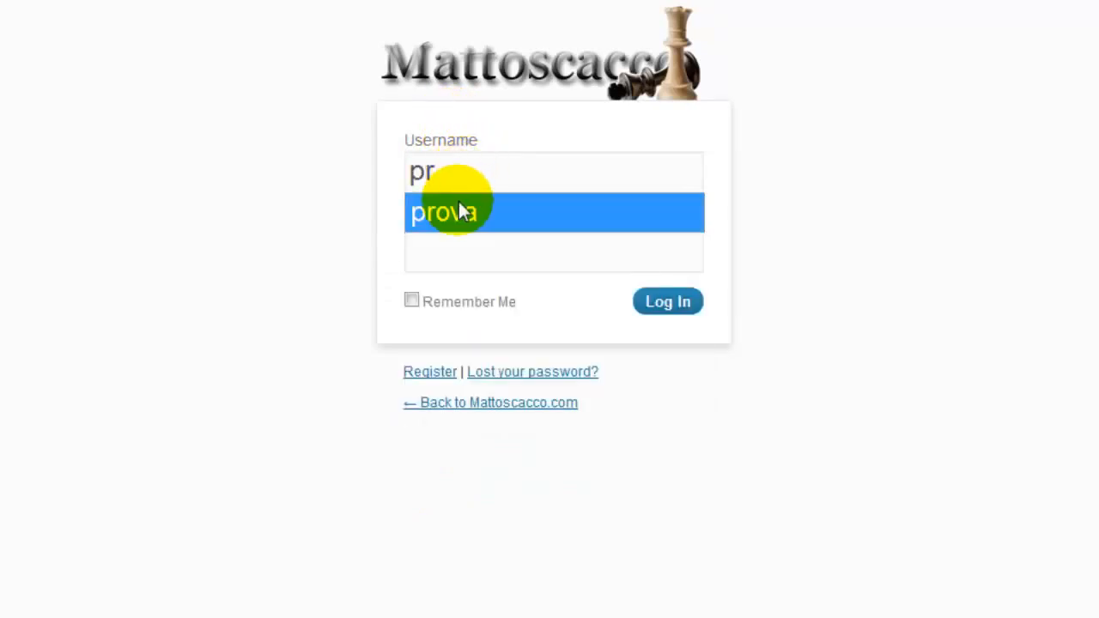
pyautogui.click(458, 211)
pyautogui.click(462, 255)
pyautogui.hotkey('ctrl', 'v')
pyautogui.click(467, 252)
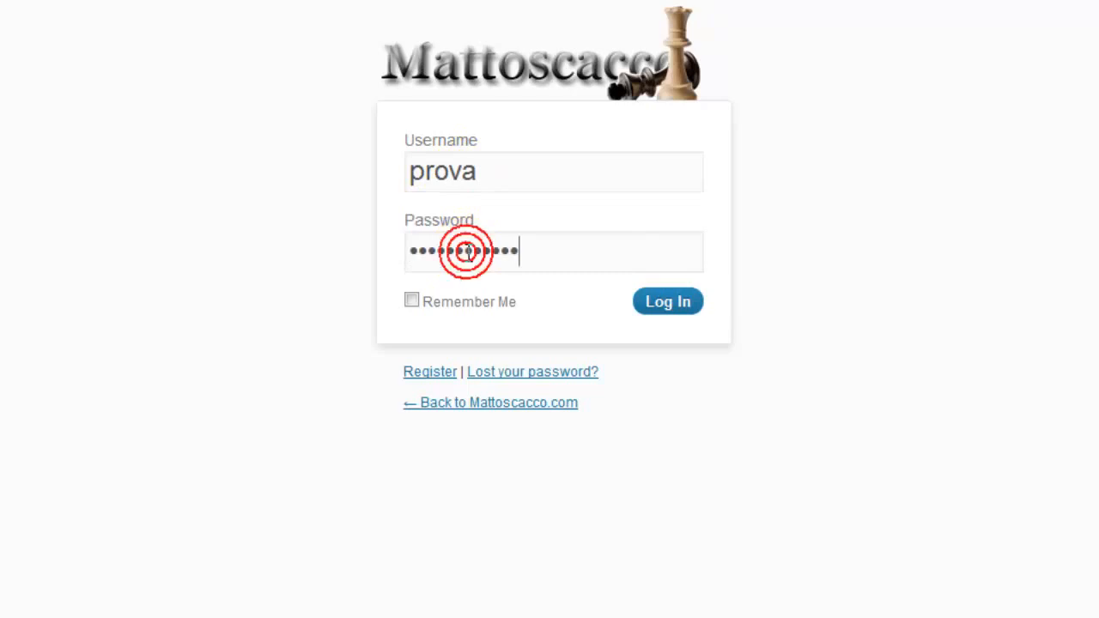
pyautogui.click(664, 316)
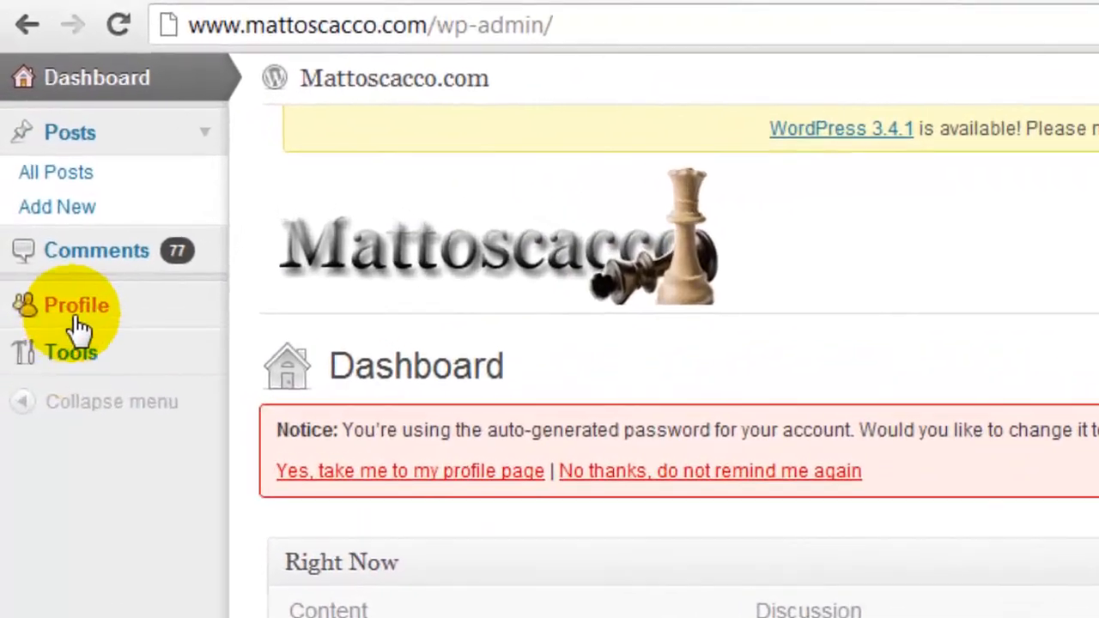
# - Set the profile's Admin Color Scheme to Blue, save it, then go to Comments
pyautogui.click(54, 236)
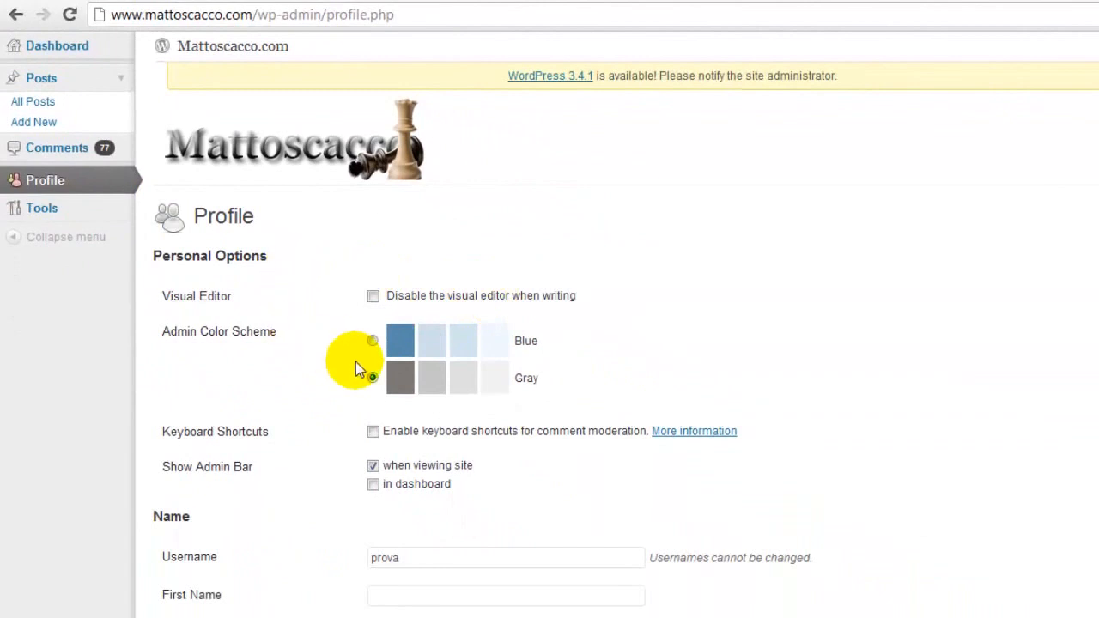
pyautogui.scroll(-2, 344, 249)
pyautogui.scroll(2, 392, 257)
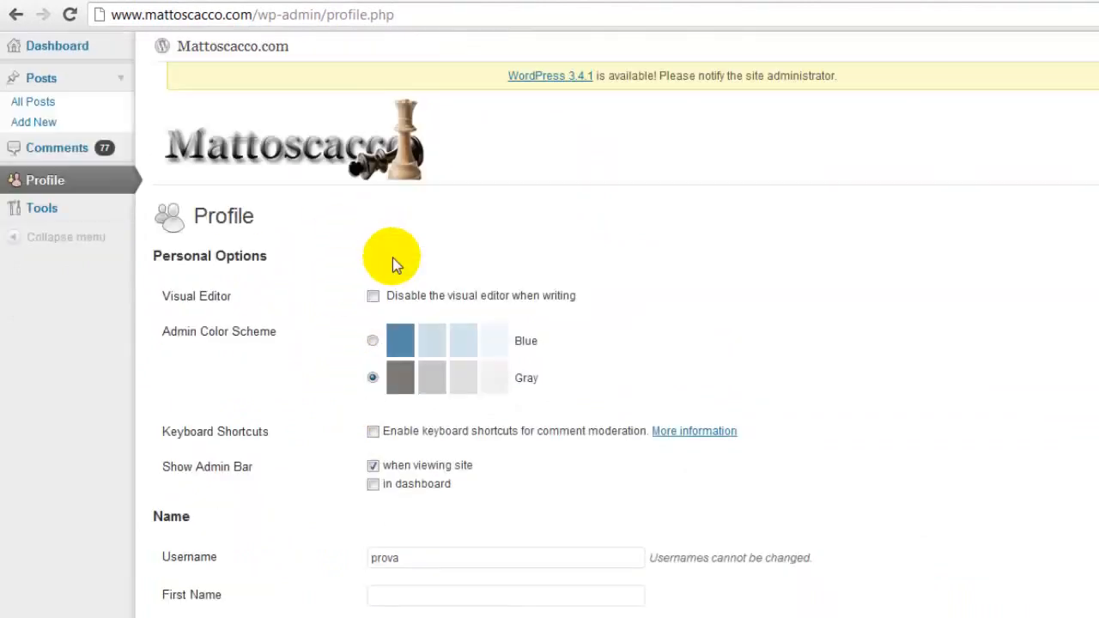
pyautogui.click(372, 342)
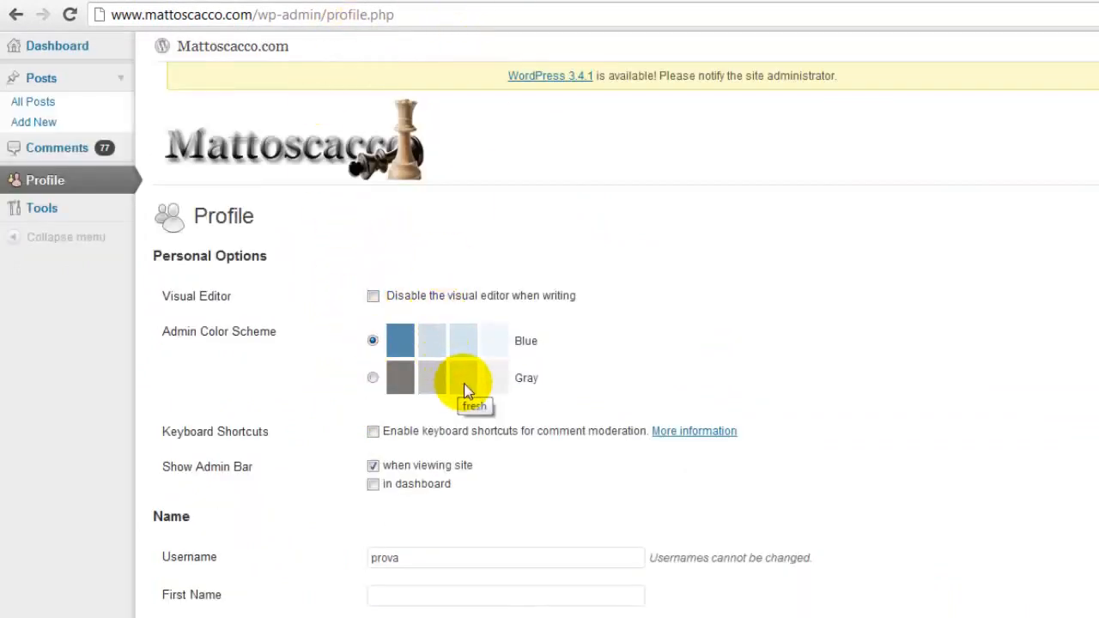
pyautogui.scroll(-4, 343, 421)
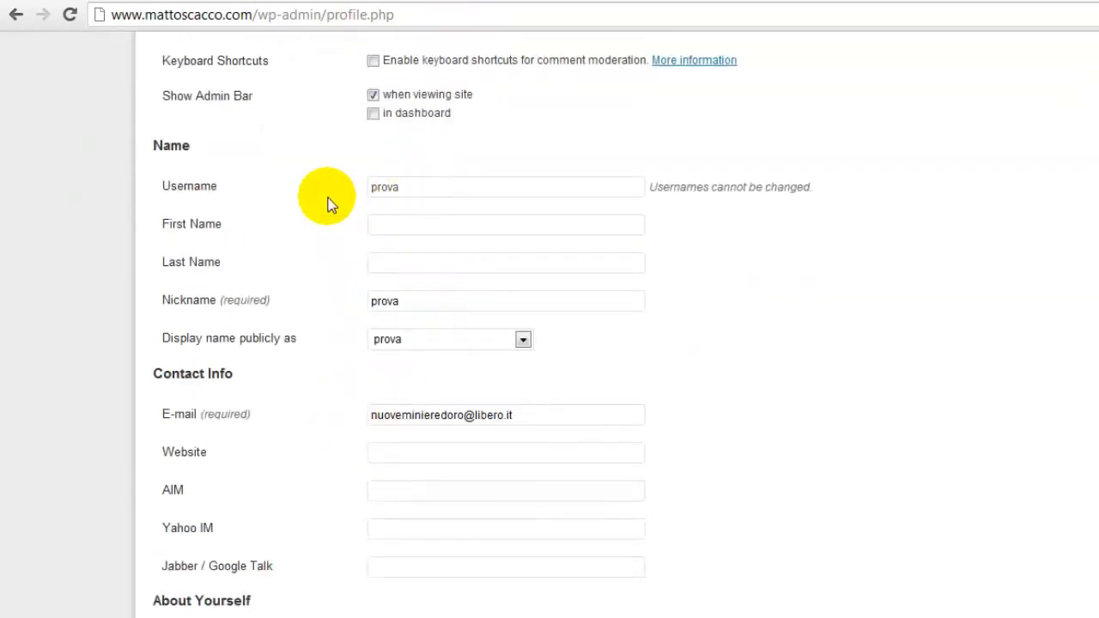
pyautogui.scroll(-4, 343, 310)
pyautogui.click(380, 441)
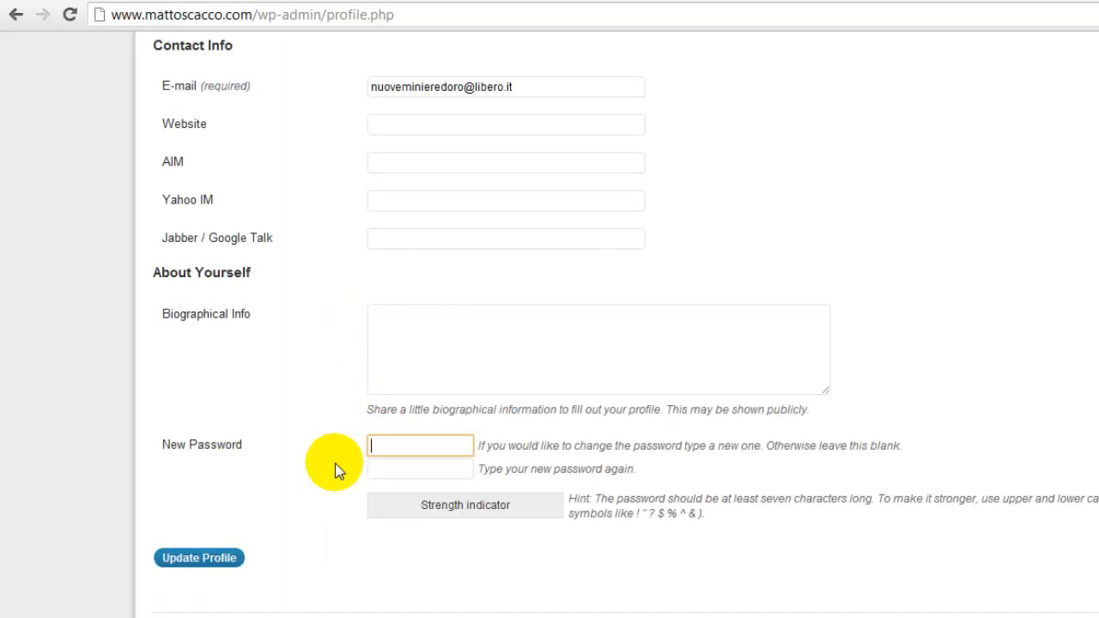
pyautogui.click(203, 563)
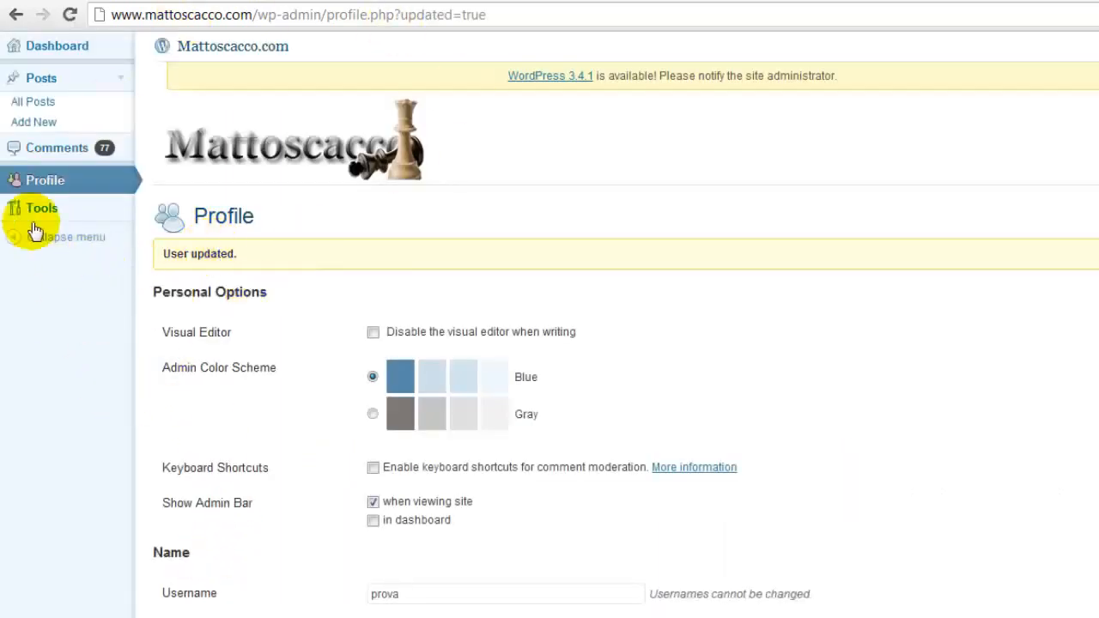
pyautogui.click(49, 158)
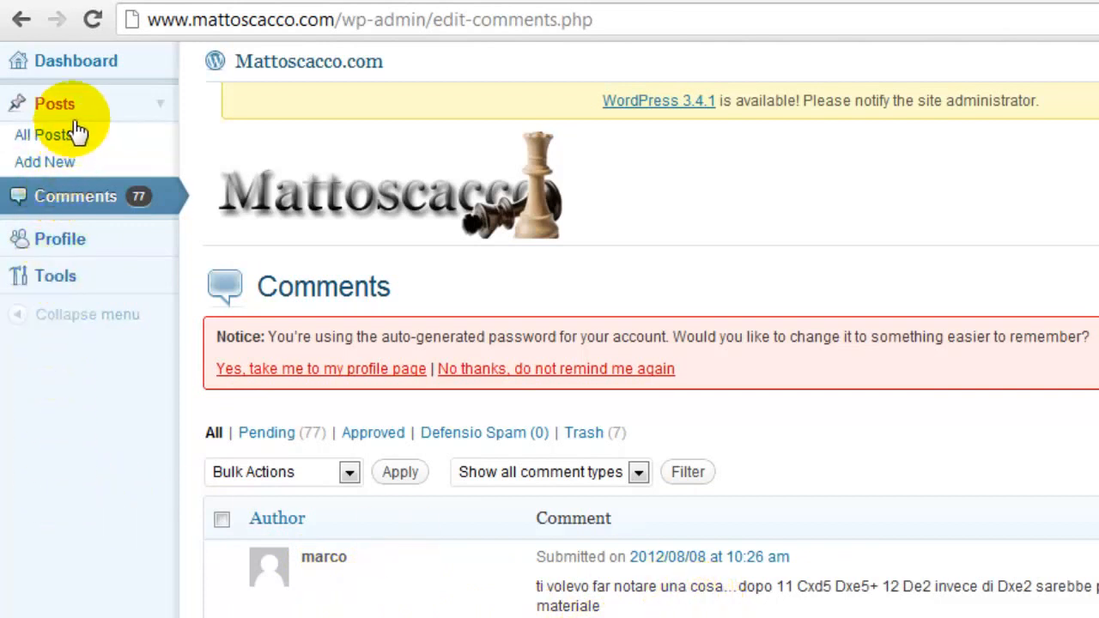
# - Open Posts > All Posts to list the draft 'articolo di prova'
pyautogui.click(156, 110)
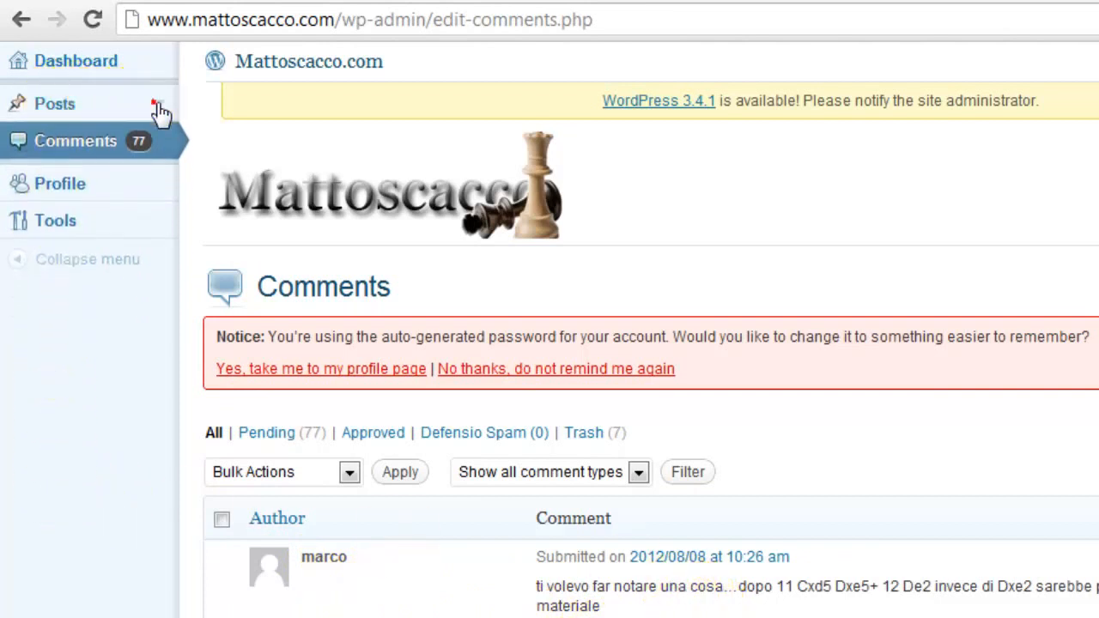
pyautogui.click(160, 110)
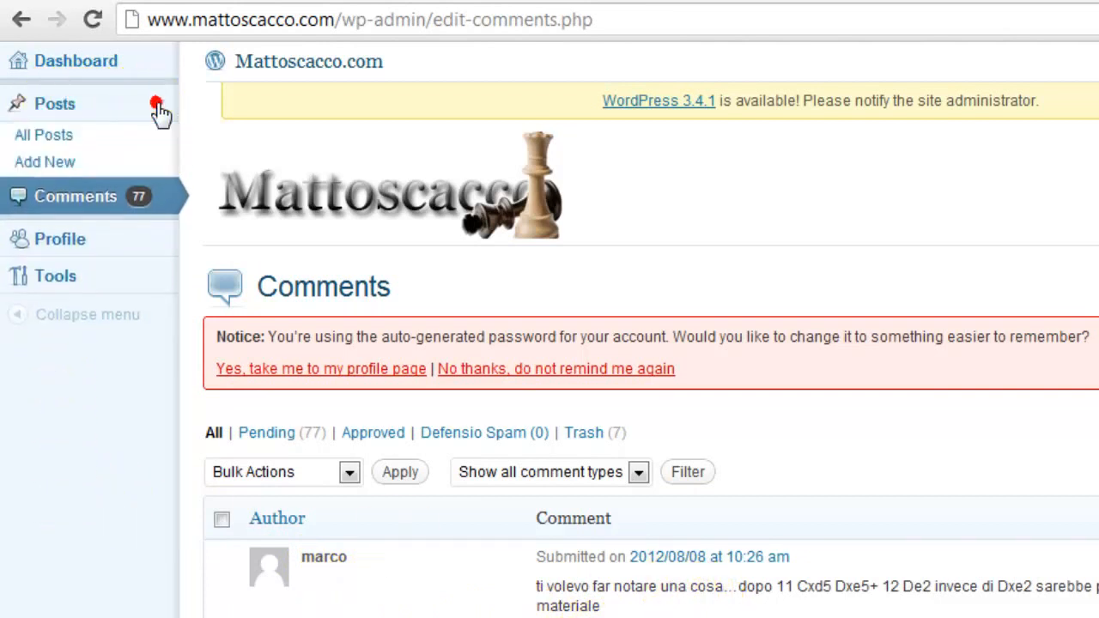
pyautogui.click(57, 136)
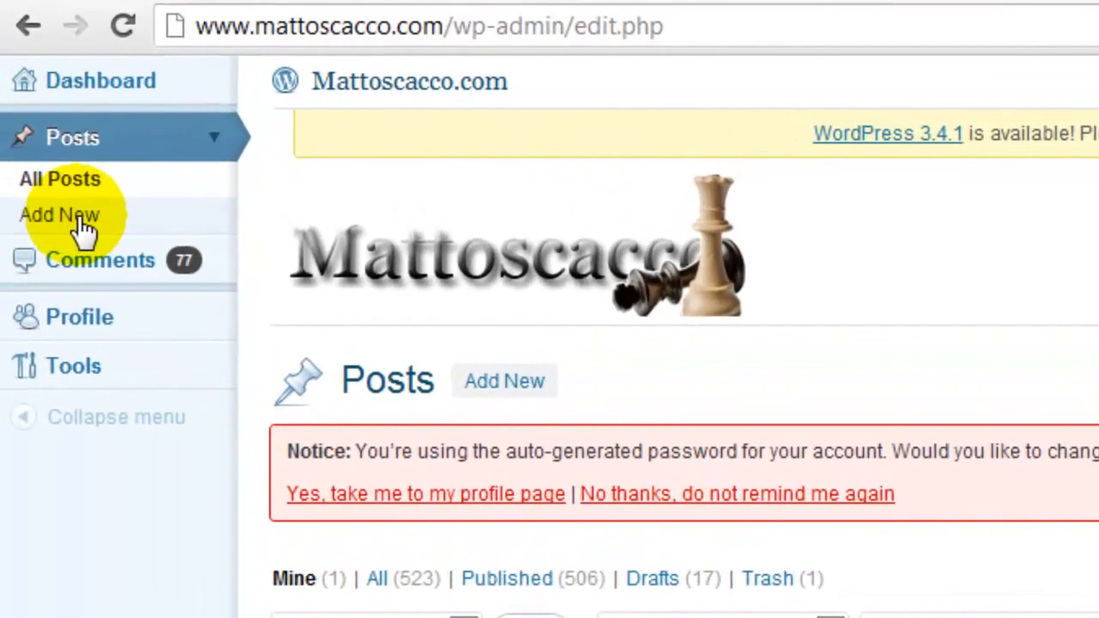
# - Add a new post titled 'difesa siciliana' and place the cursor in its body
pyautogui.click(34, 160)
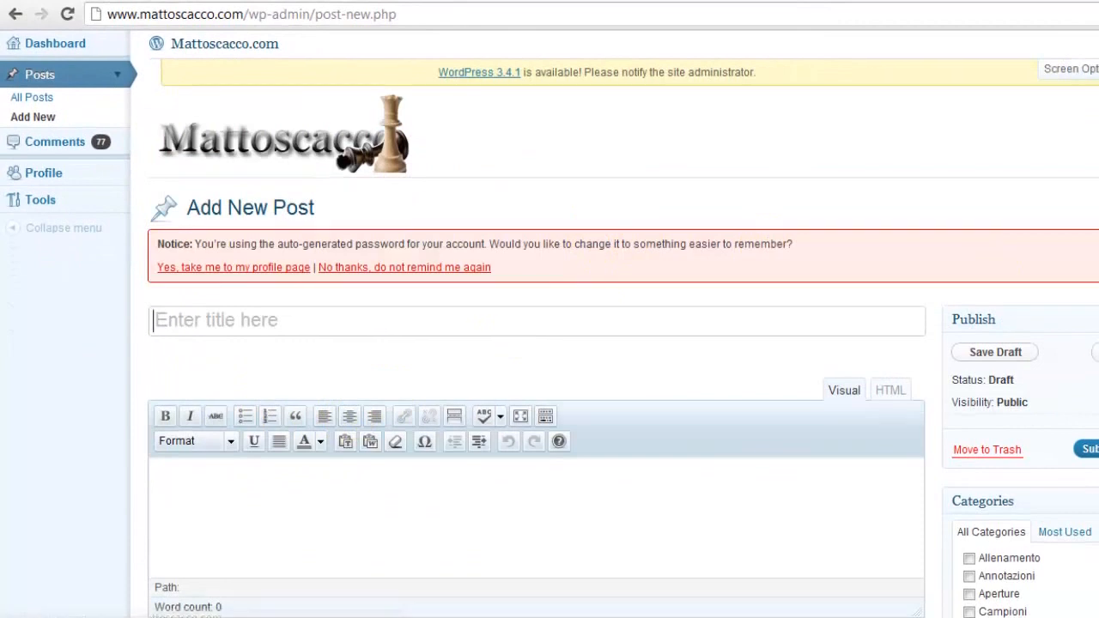
pyautogui.scroll(-4, 536, 343)
pyautogui.scroll(3, 537, 343)
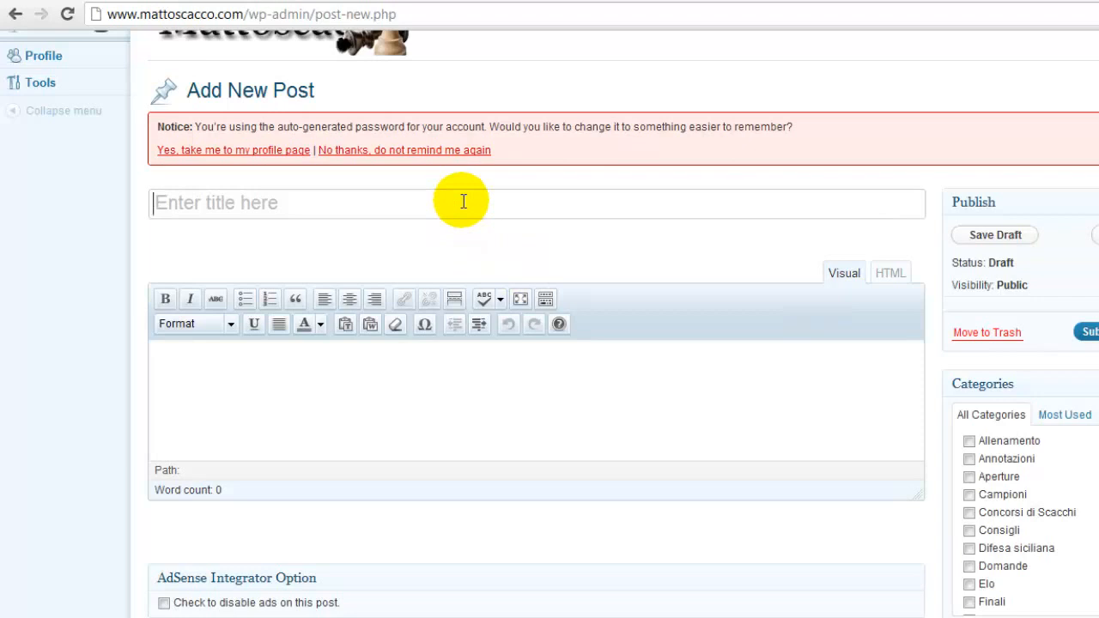
pyautogui.write('difesa')
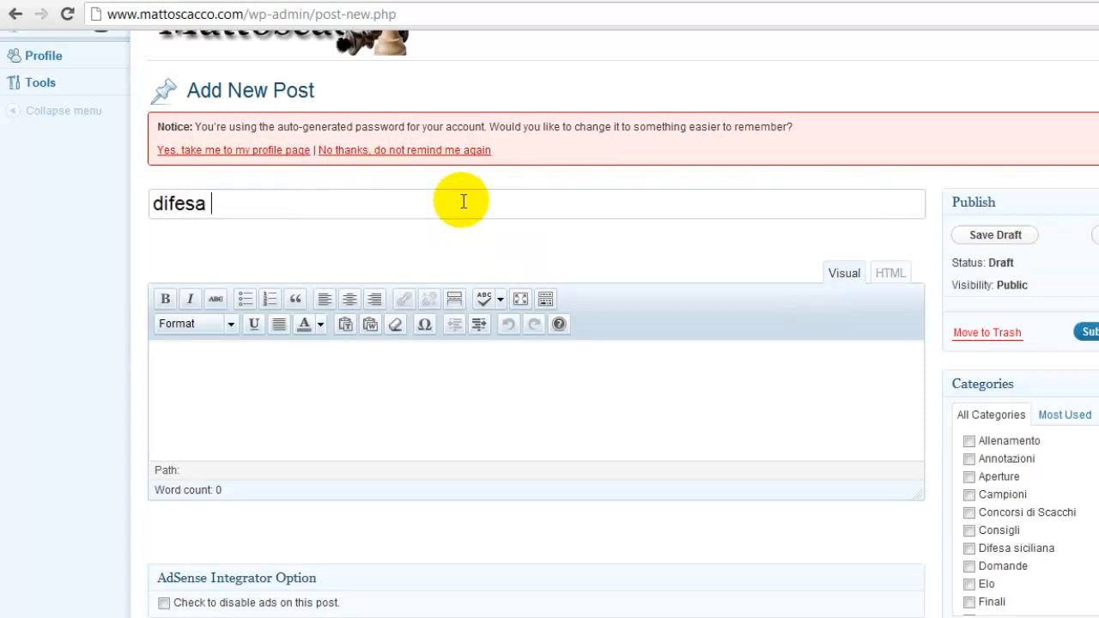
pyautogui.write(' siciliana')
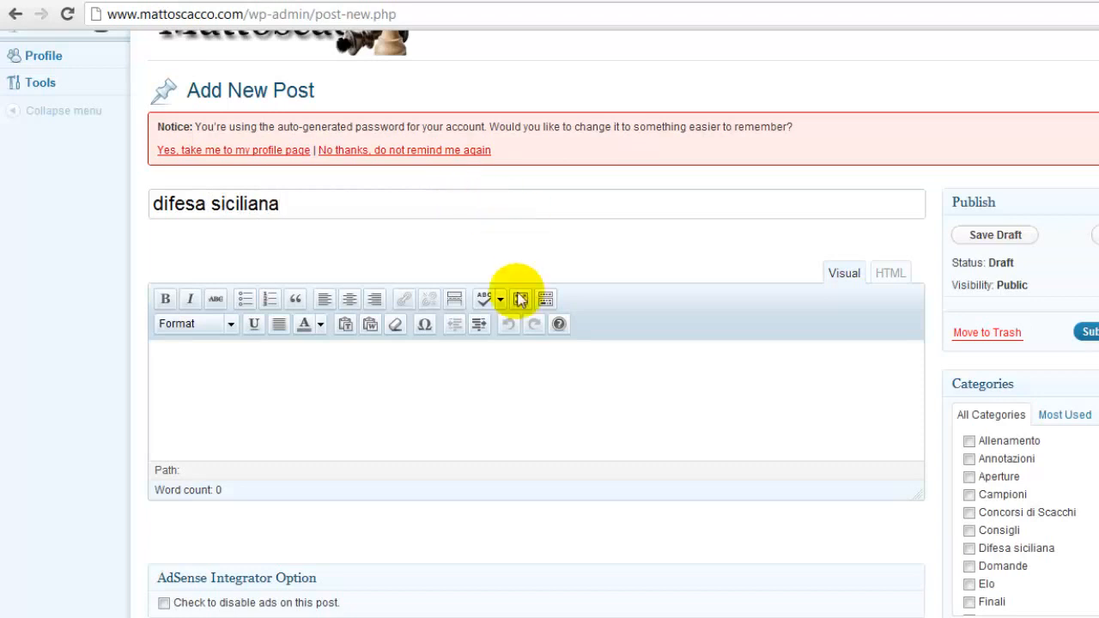
pyautogui.click(481, 359)
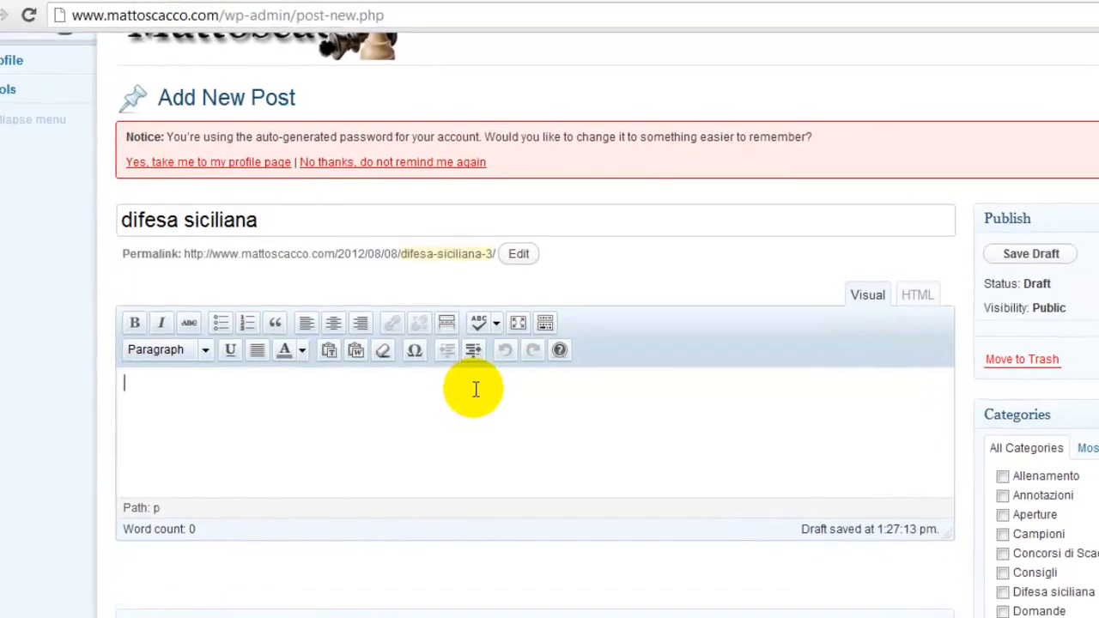
# - Type the intro line 'benvenuto in queso articolo,' in the post body
pyautogui.write('ben')
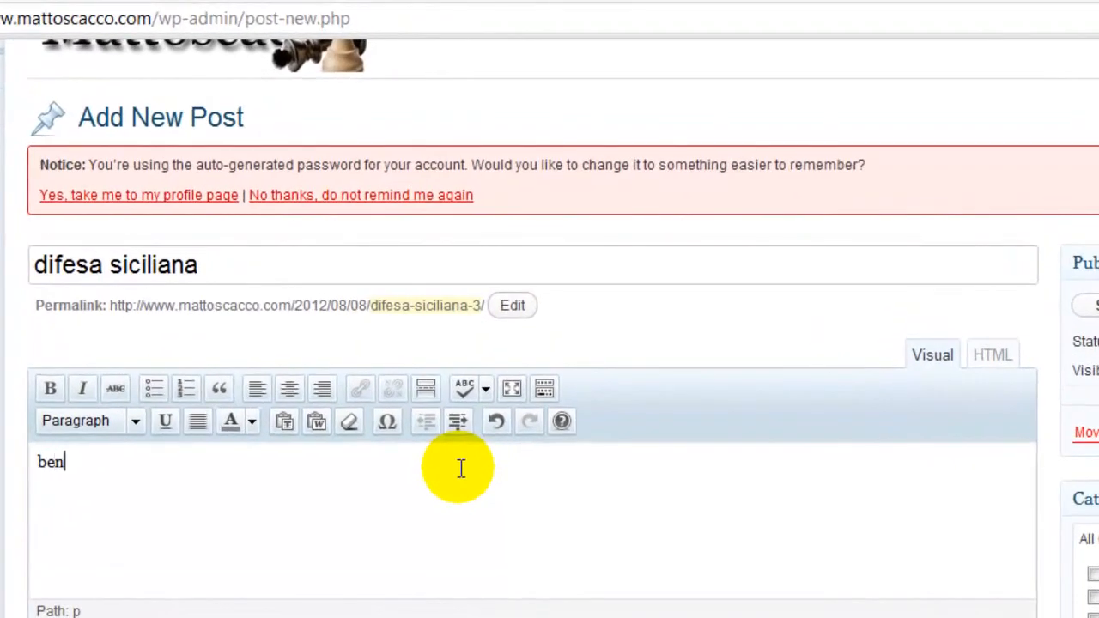
pyautogui.write('venuto in queso ')
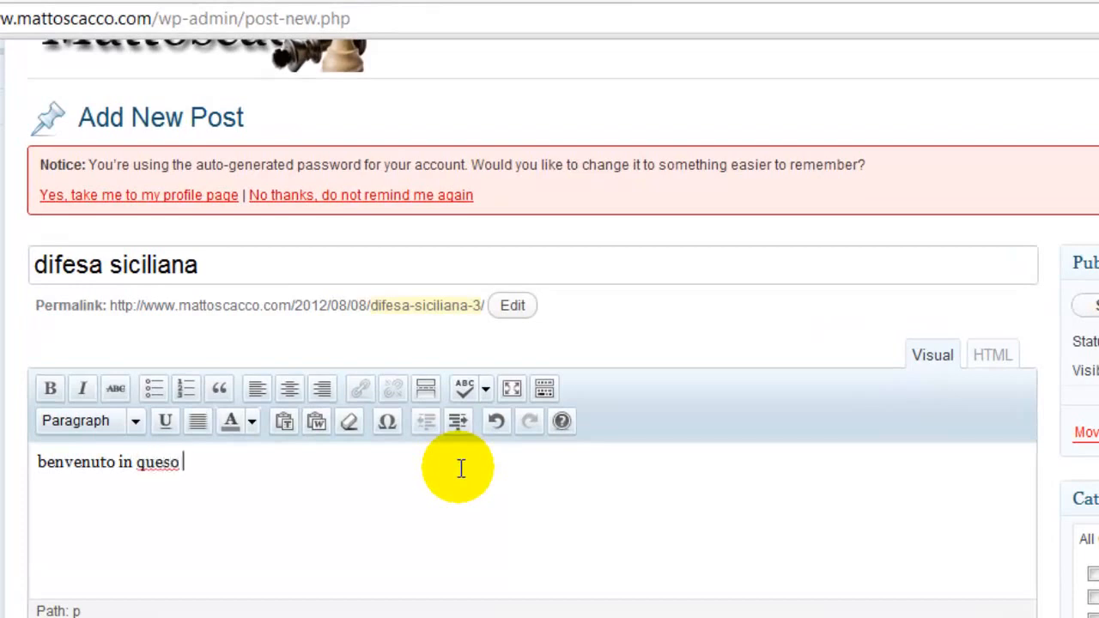
pyautogui.write('artcolo')
pyautogui.press('BackSpace')
pyautogui.press('BackSpace')
pyautogui.write('icolo,')
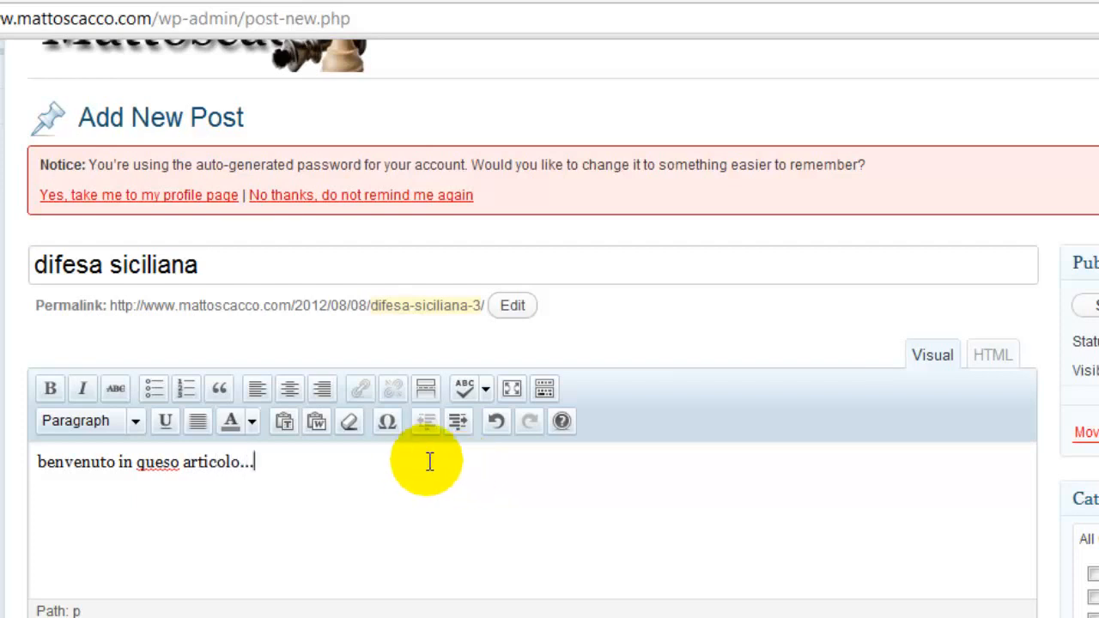
# - Make 'benvenuto' bold and underline 'queso'
pyautogui.moveTo(31, 461); pyautogui.dragTo(192, 466)
pyautogui.click(50, 389)
pyautogui.click(152, 515)
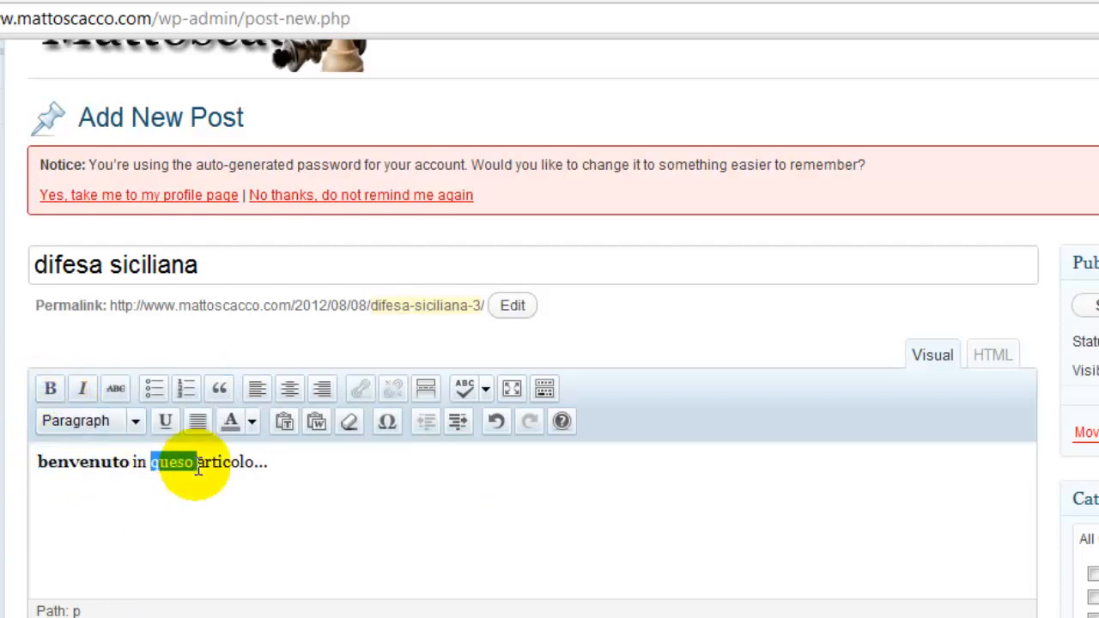
pyautogui.click(168, 421)
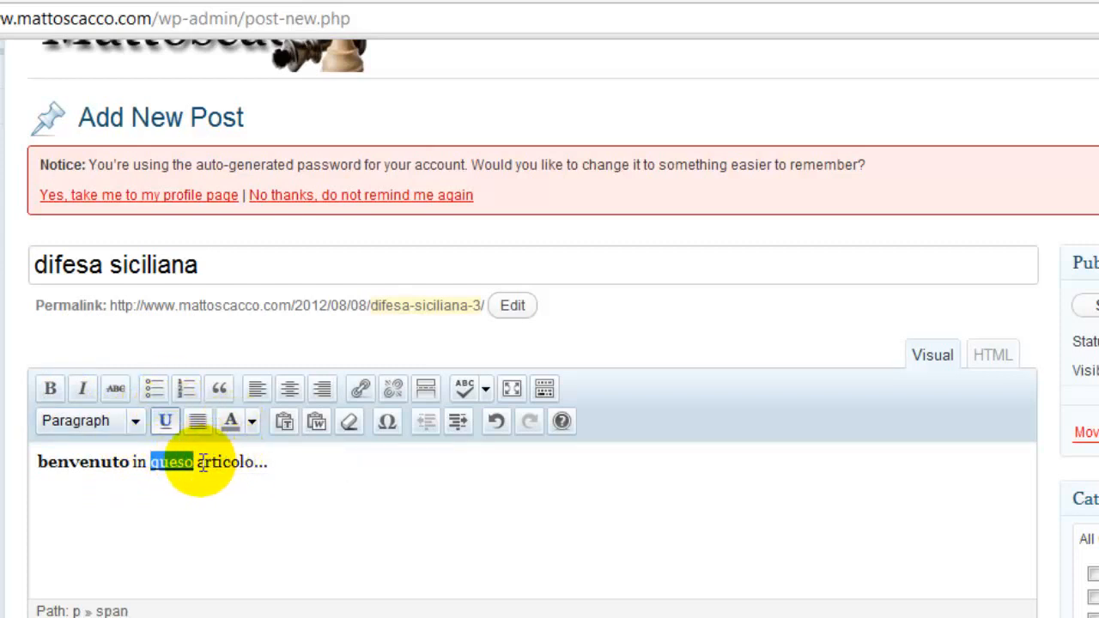
# - Colour 'articolo' red and leave the cursor at the end of the line
pyautogui.moveTo(200, 463); pyautogui.dragTo(253, 465)
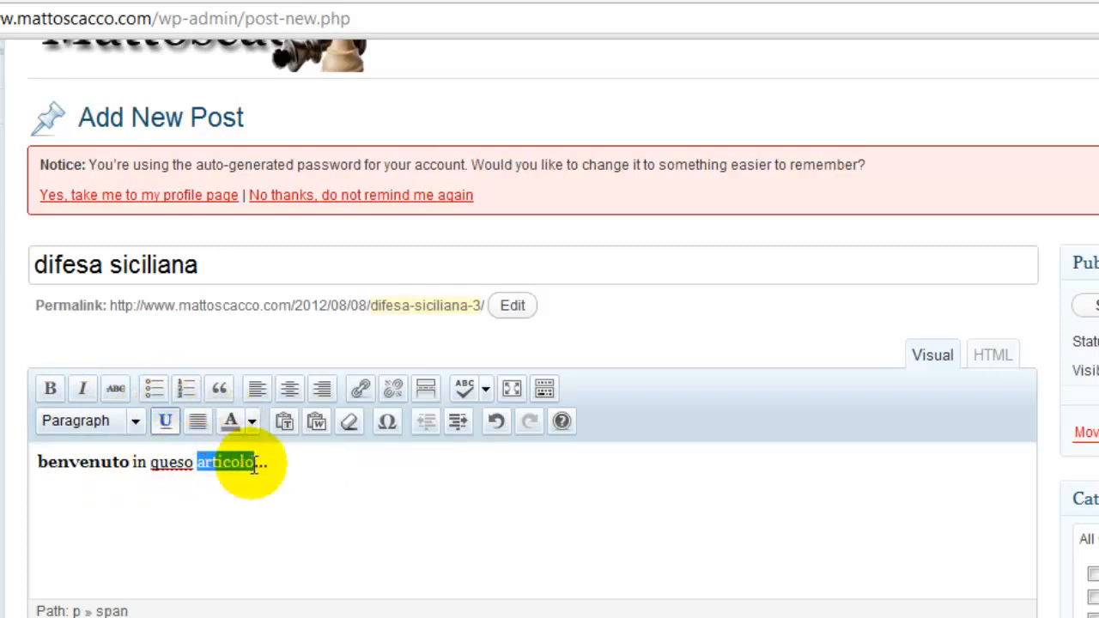
pyautogui.click(255, 432)
pyautogui.click(227, 484)
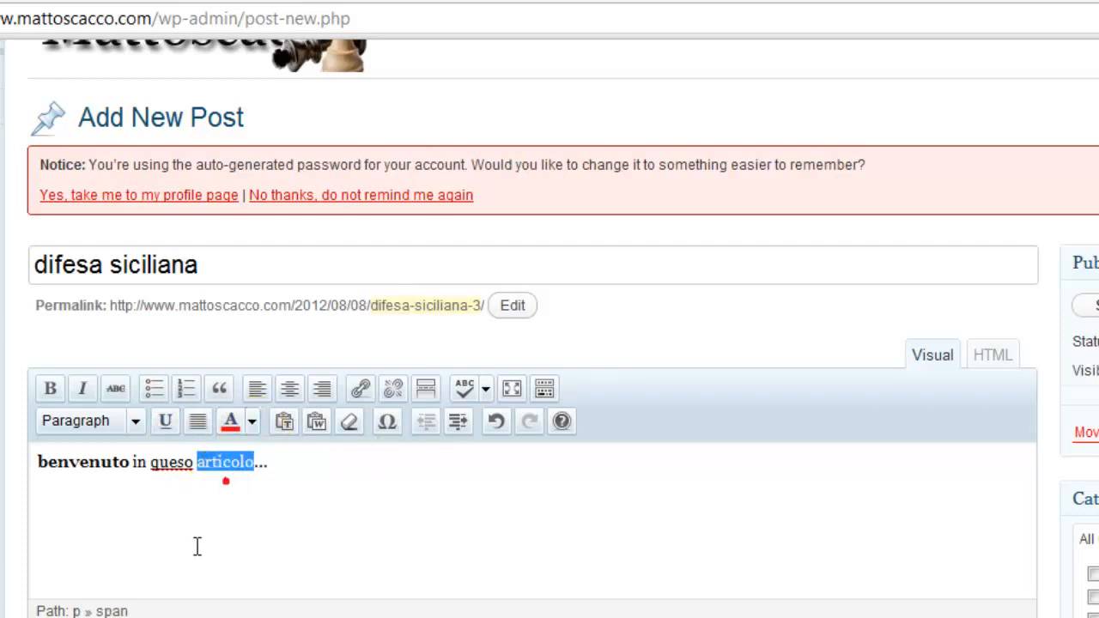
pyautogui.click(194, 546)
pyautogui.moveTo(78, 462); pyautogui.dragTo(127, 463)
pyautogui.click(136, 421)
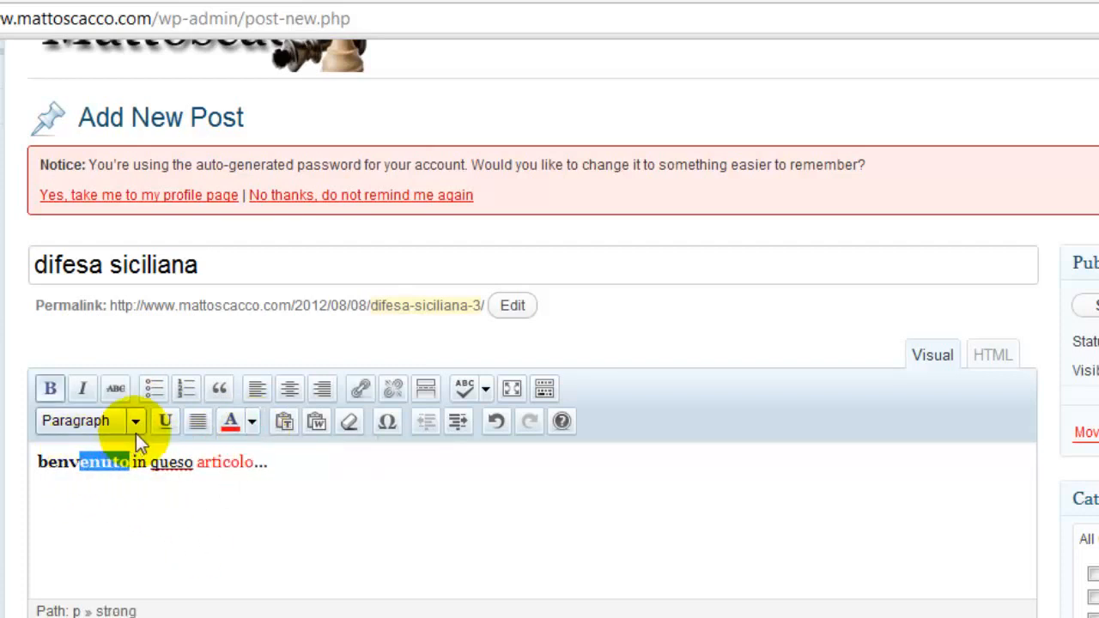
pyautogui.click(144, 434)
pyautogui.click(294, 533)
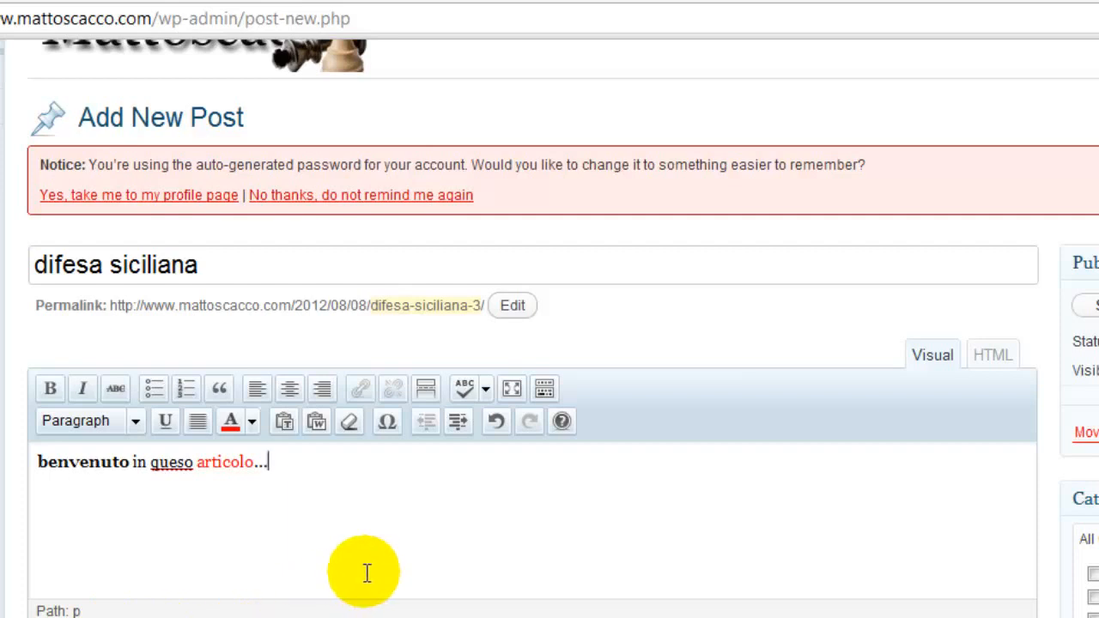
# - Add a paragraph '1. e4 e5 2. Nf3 Nf6' under the intro and preview the draft
pyautogui.click(544, 390)
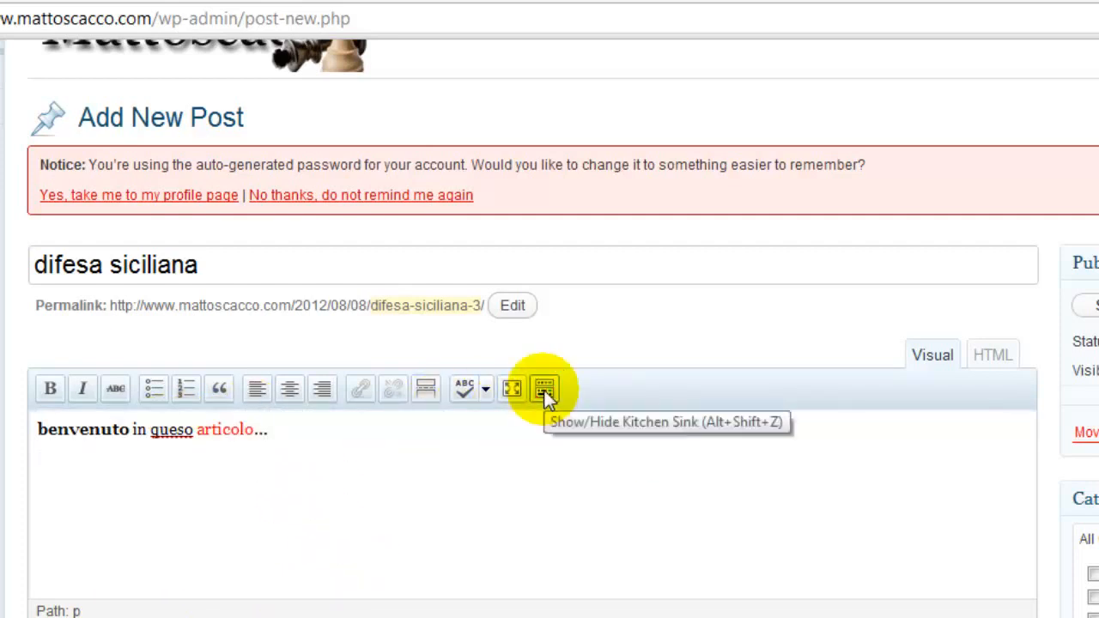
pyautogui.click(544, 390)
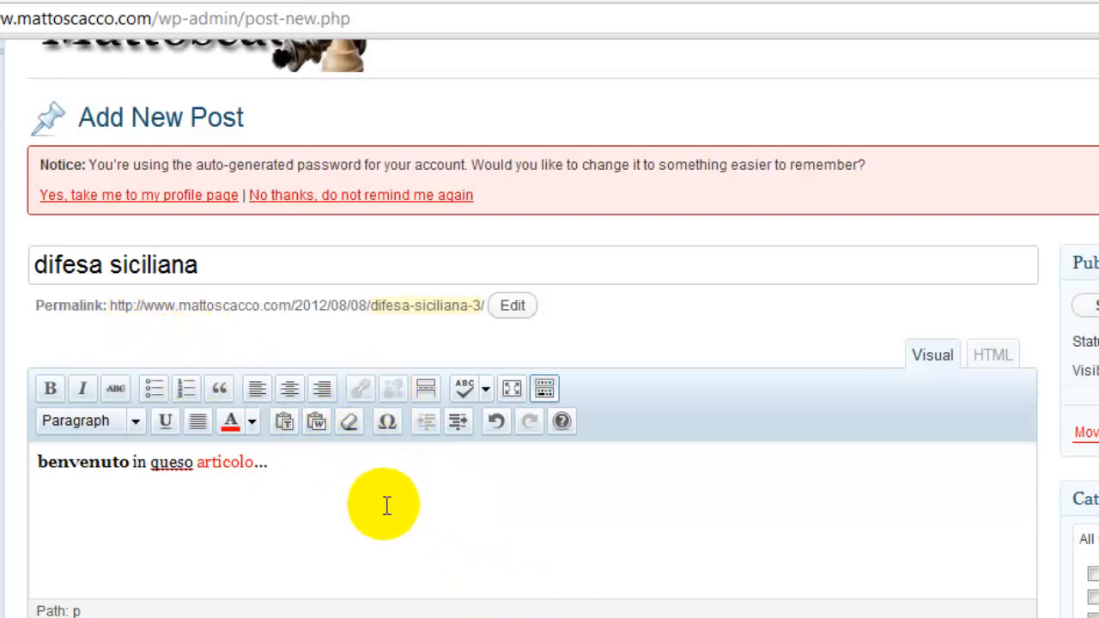
pyautogui.press('Return')
pyautogui.write('e5')
pyautogui.write('2. Nf3 ')
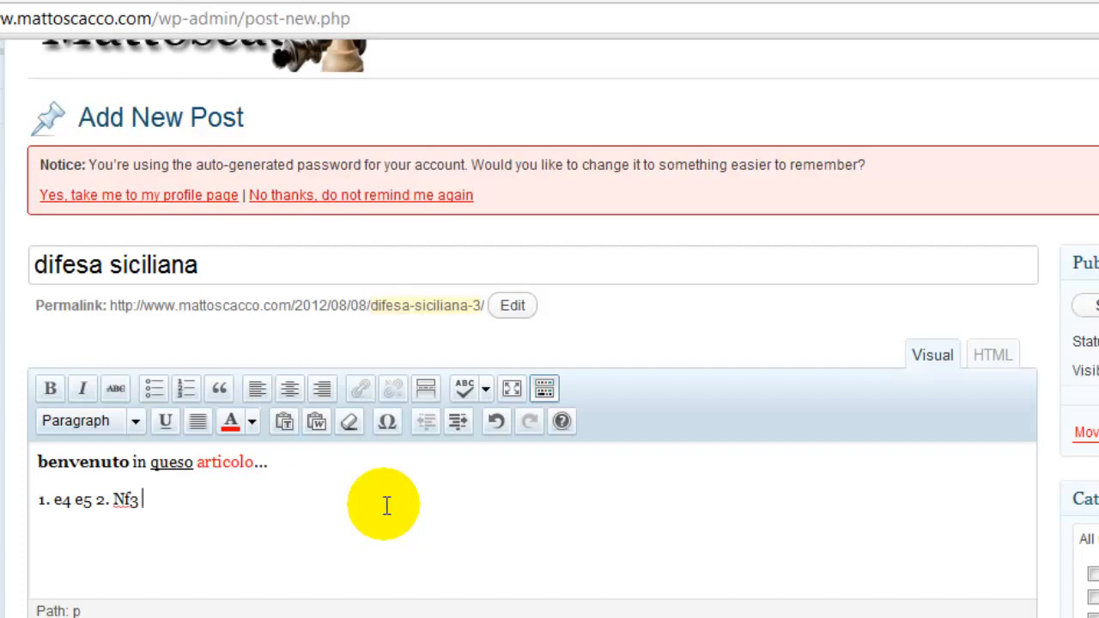
pyautogui.write('Nf6')
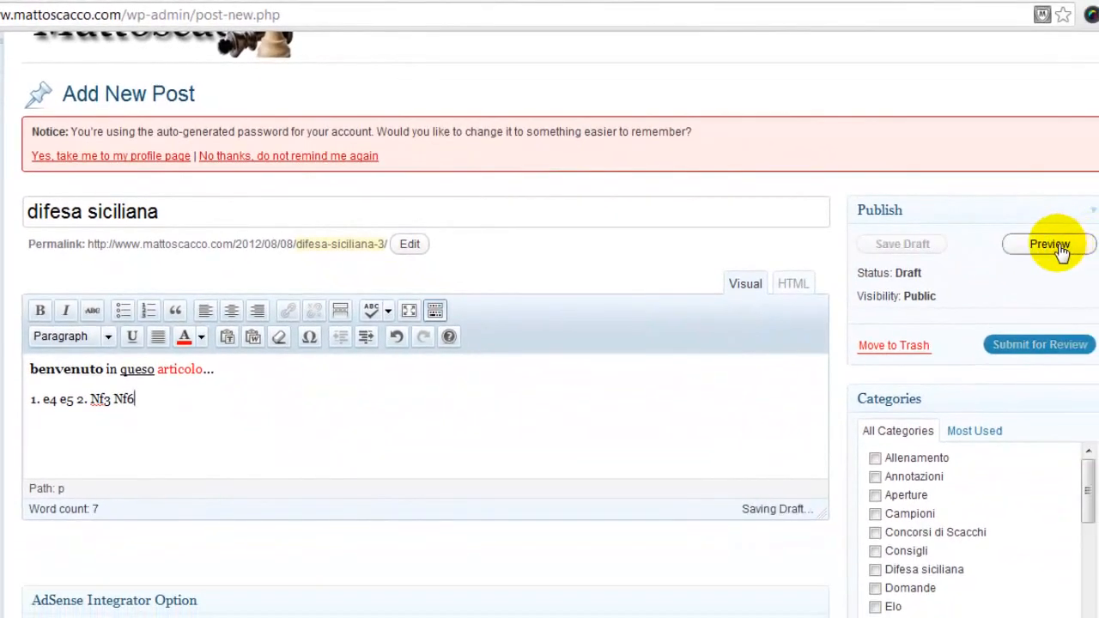
pyautogui.click(1055, 247)
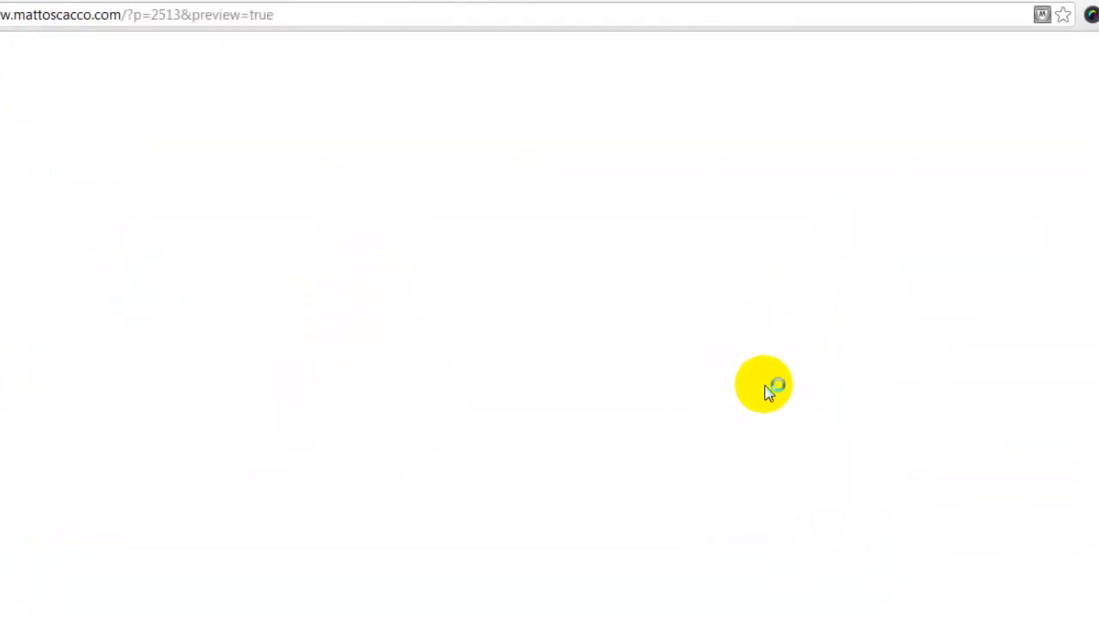
# - Inspect the moves line in the preview, which is plain text, and return to the editor
pyautogui.scroll(-8, 748, 466)
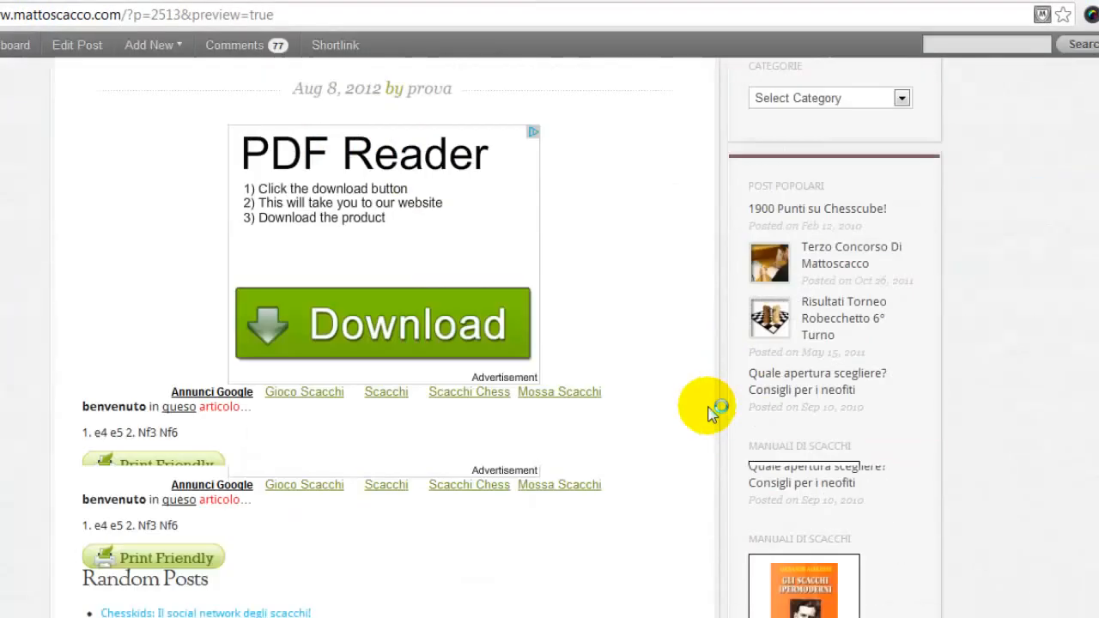
pyautogui.moveTo(79, 314); pyautogui.dragTo(201, 344)
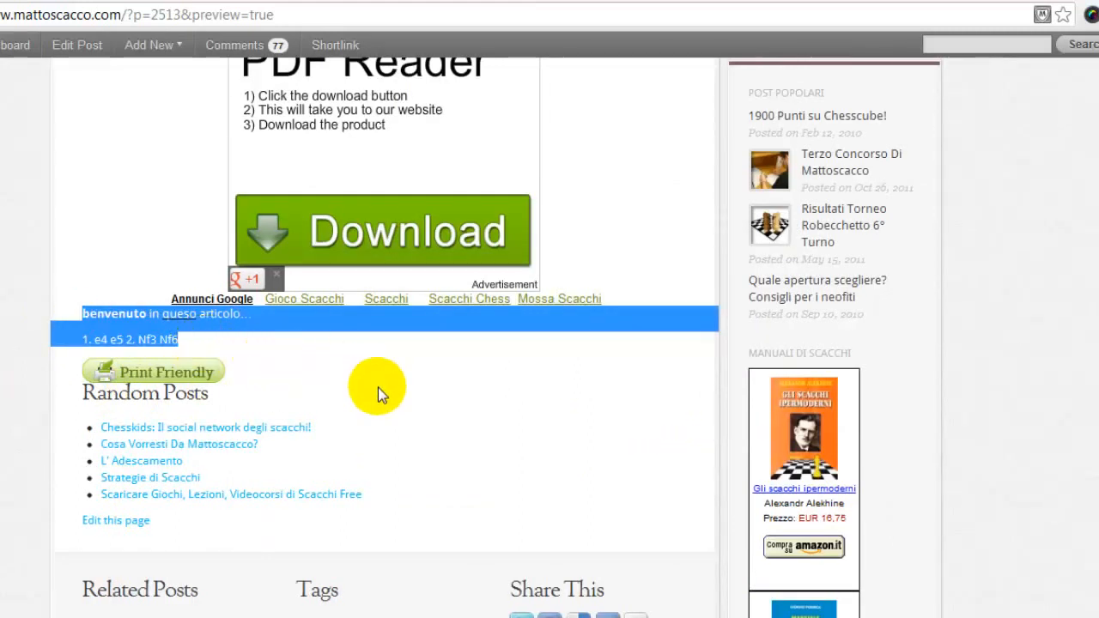
pyautogui.click(486, 414)
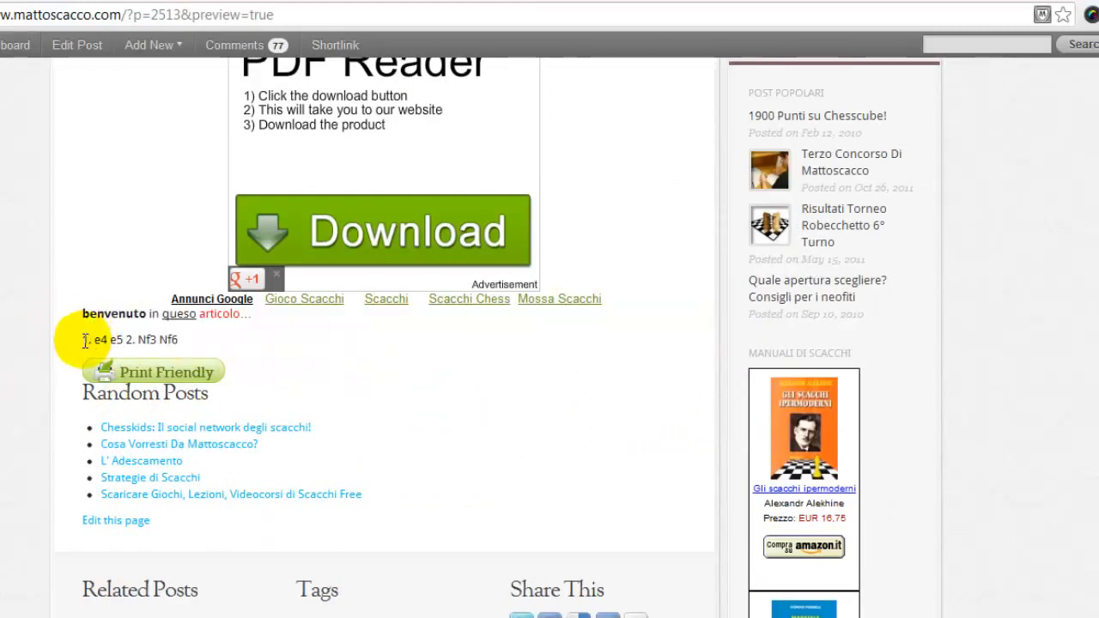
pyautogui.moveTo(85, 340); pyautogui.dragTo(196, 344)
pyautogui.click(351, 371)
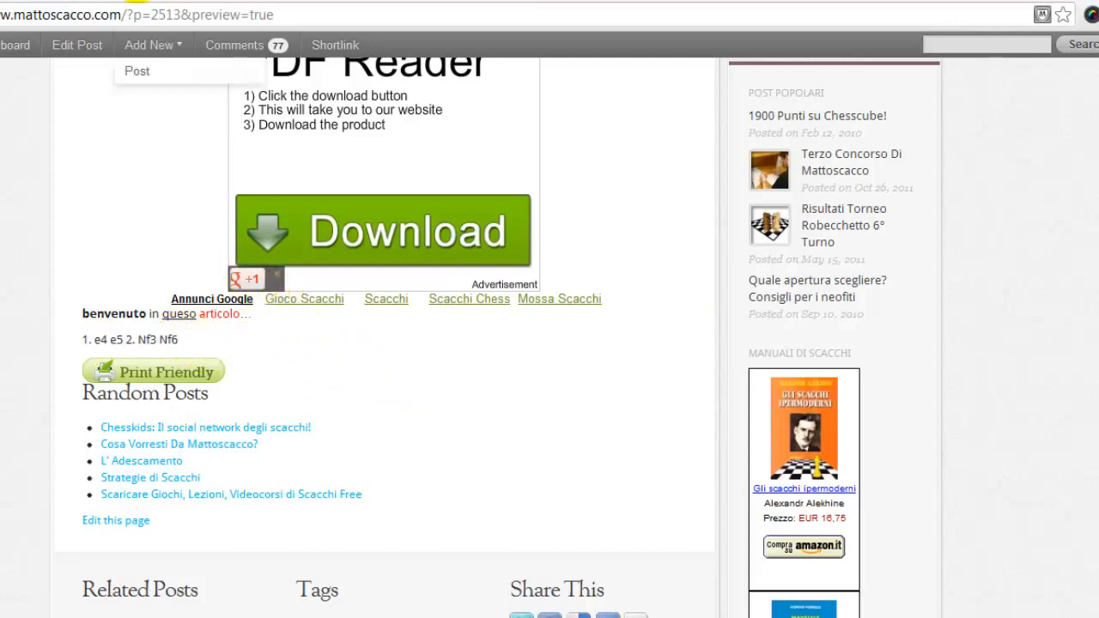
pyautogui.click(136, 0)
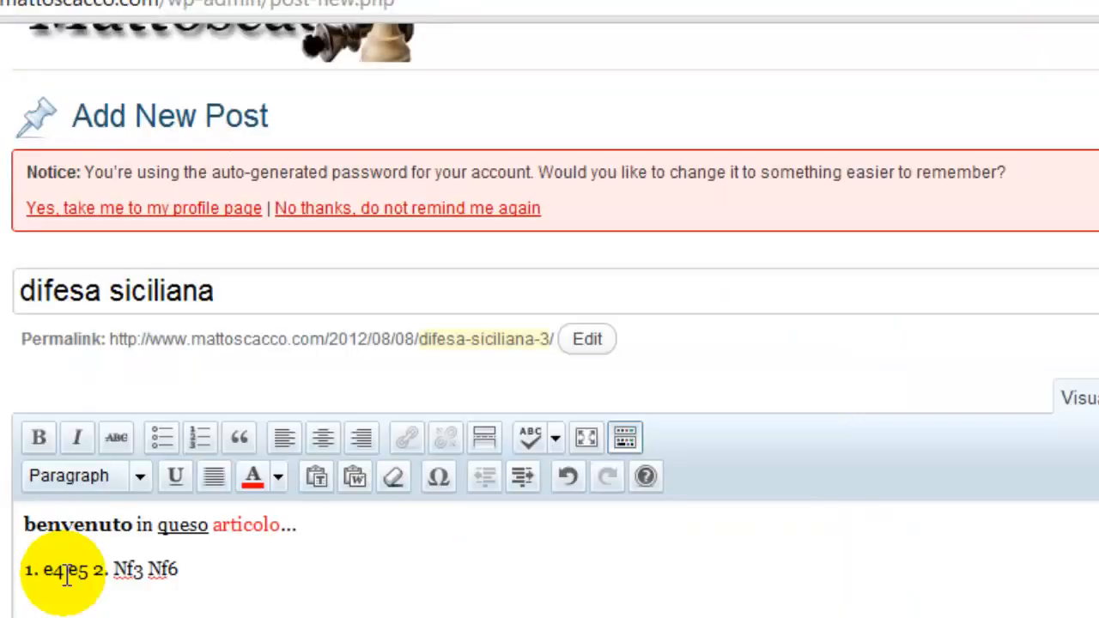
# - Wrap the moves line with [pgn] before '1. e4' and [/pgn] after 'Nf6'
pyautogui.write('[')
pyautogui.write('pgn]')
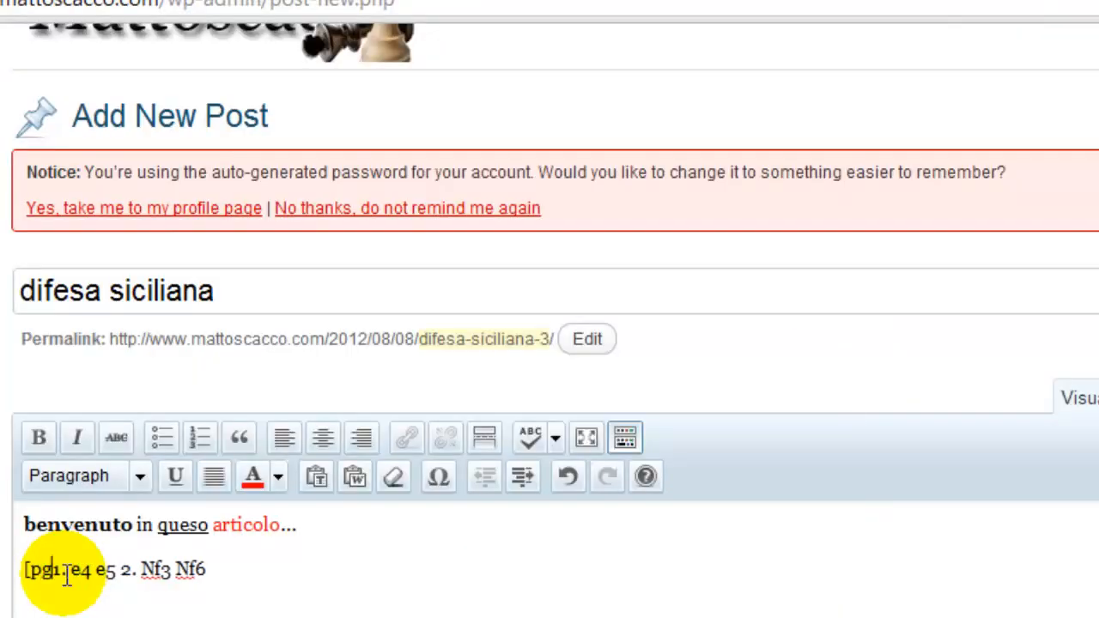
pyautogui.write(']')
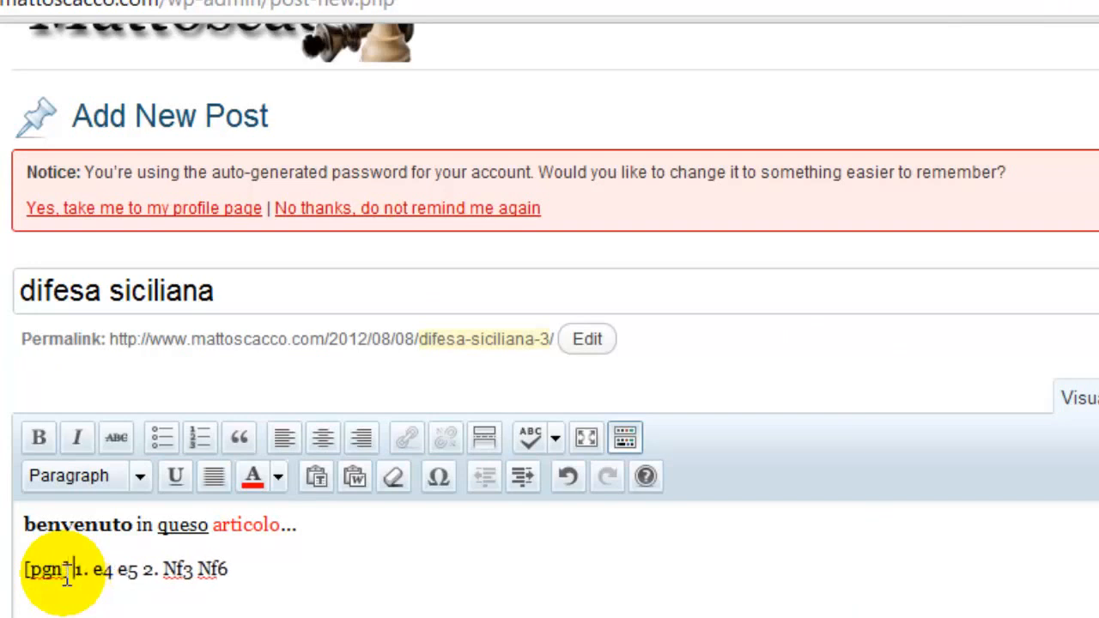
pyautogui.click(264, 579)
pyautogui.write('[')
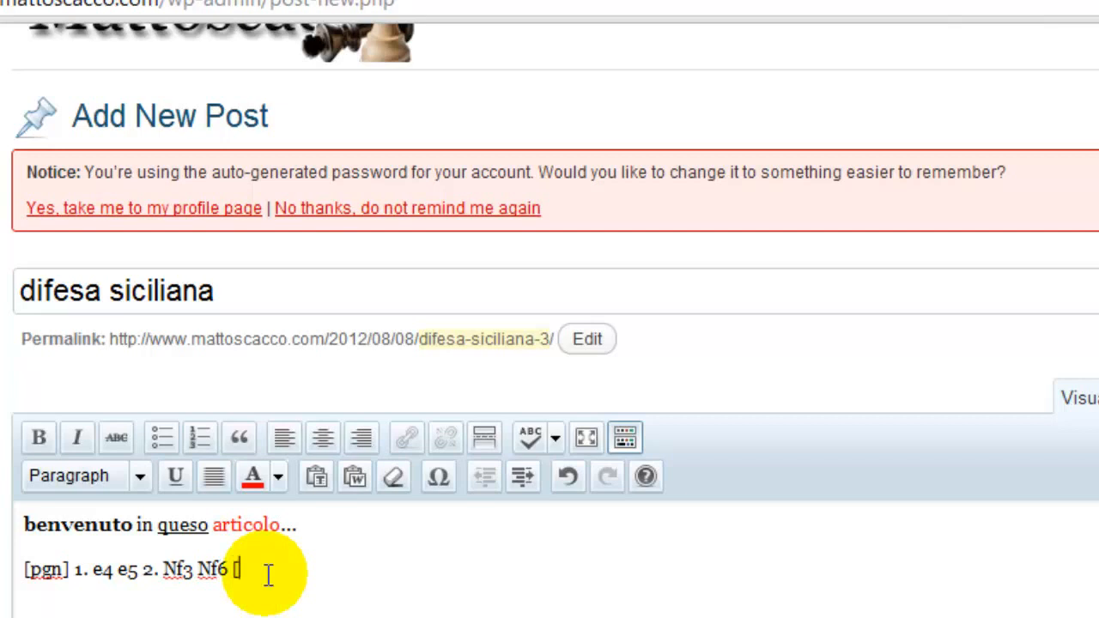
pyautogui.write('/pgn]')
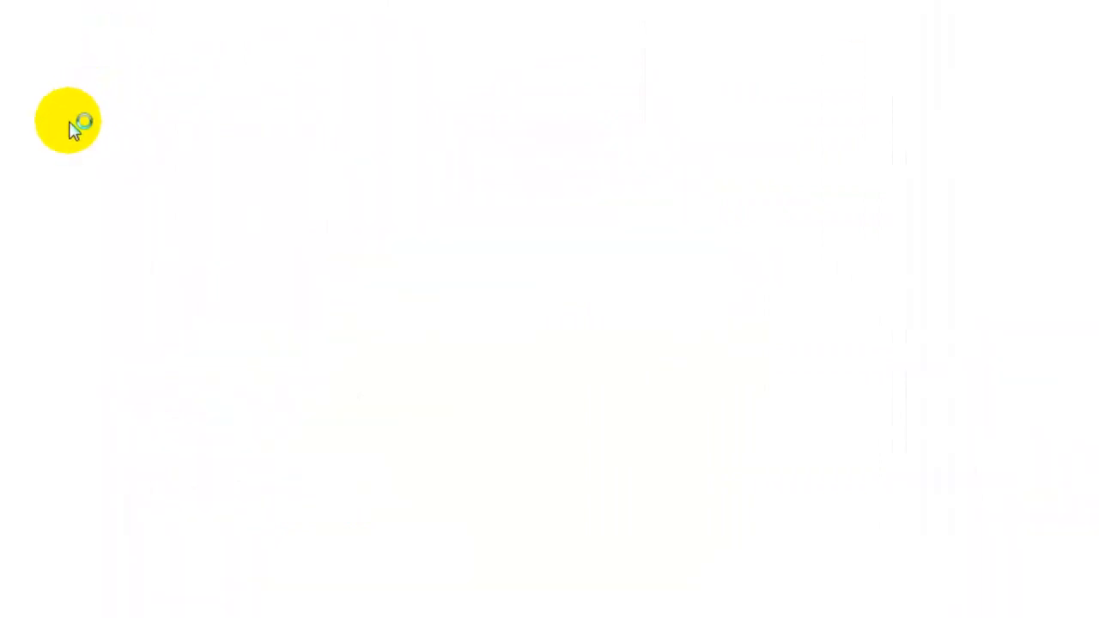
# - Step through 1. e4 e5 2. Nf3 Nf6 on the ChessFlash board in the preview
pyautogui.scroll(-8, 90, 201)
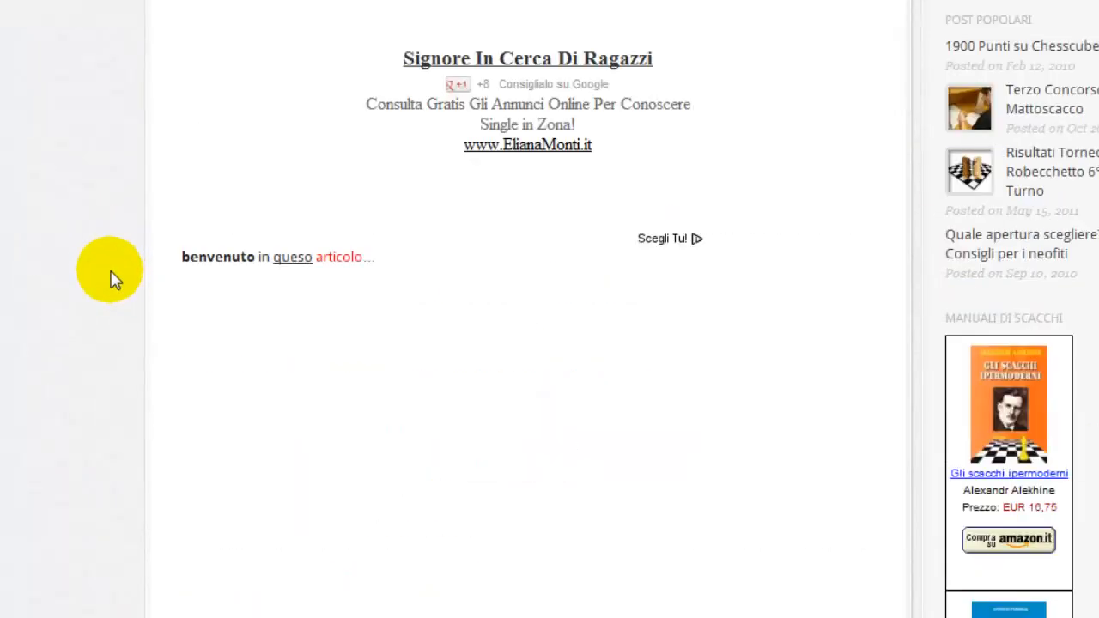
pyautogui.scroll(-2, 96, 280)
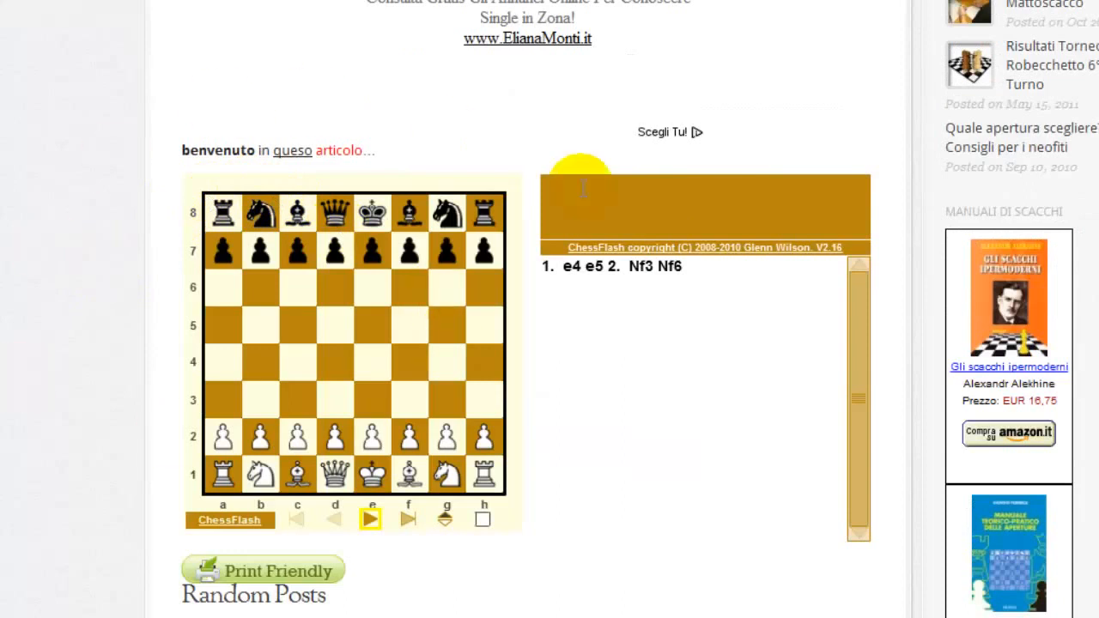
pyautogui.click(367, 520)
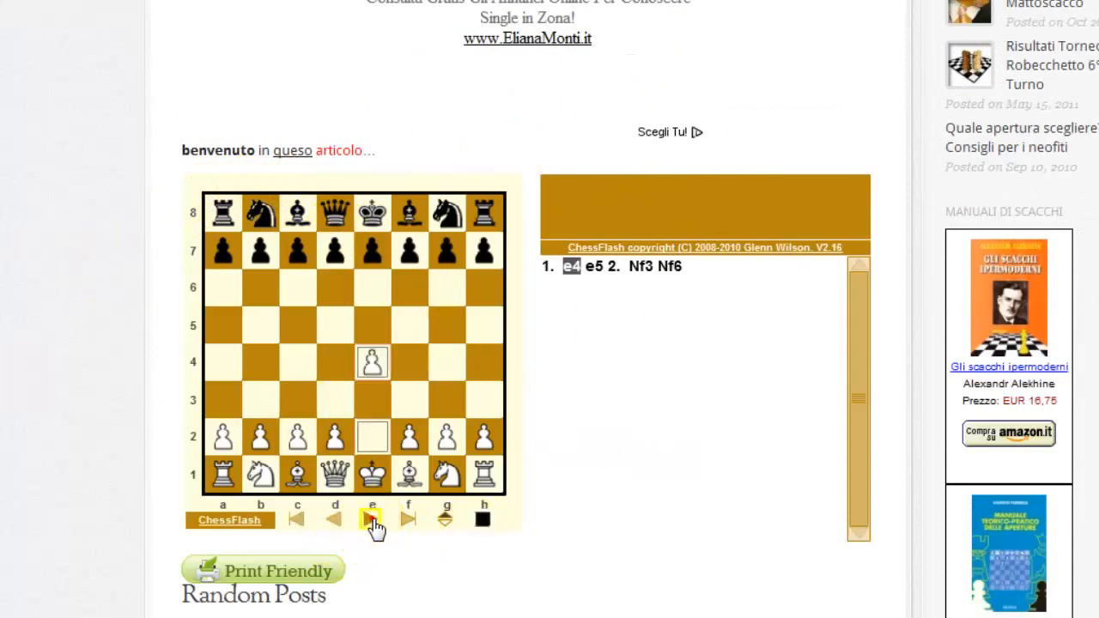
pyautogui.click(371, 519)
pyautogui.click(372, 520)
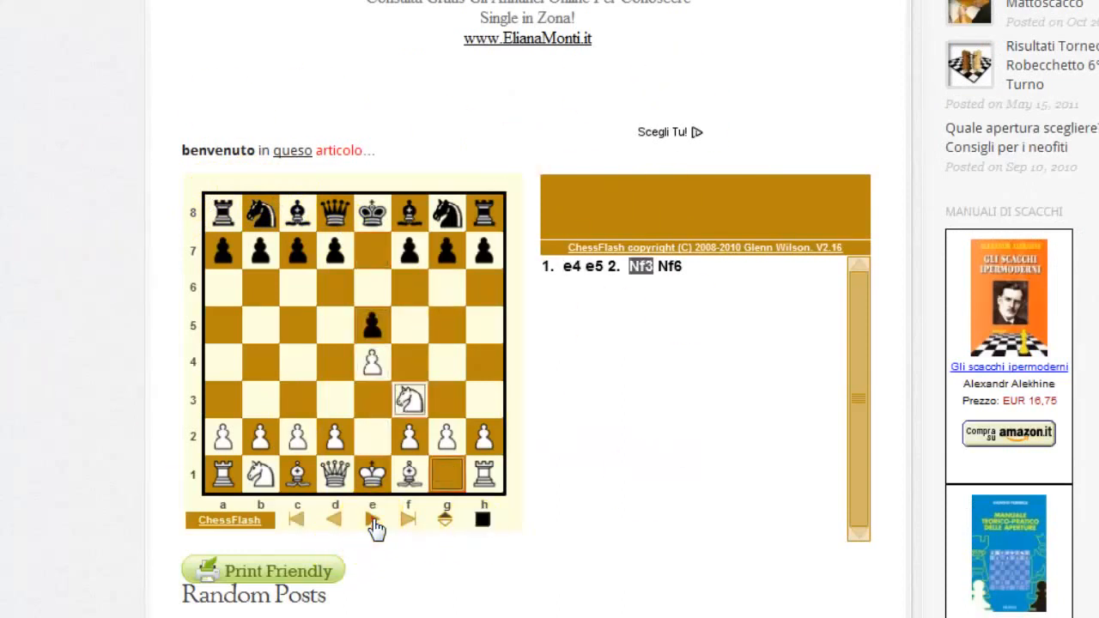
pyautogui.click(372, 520)
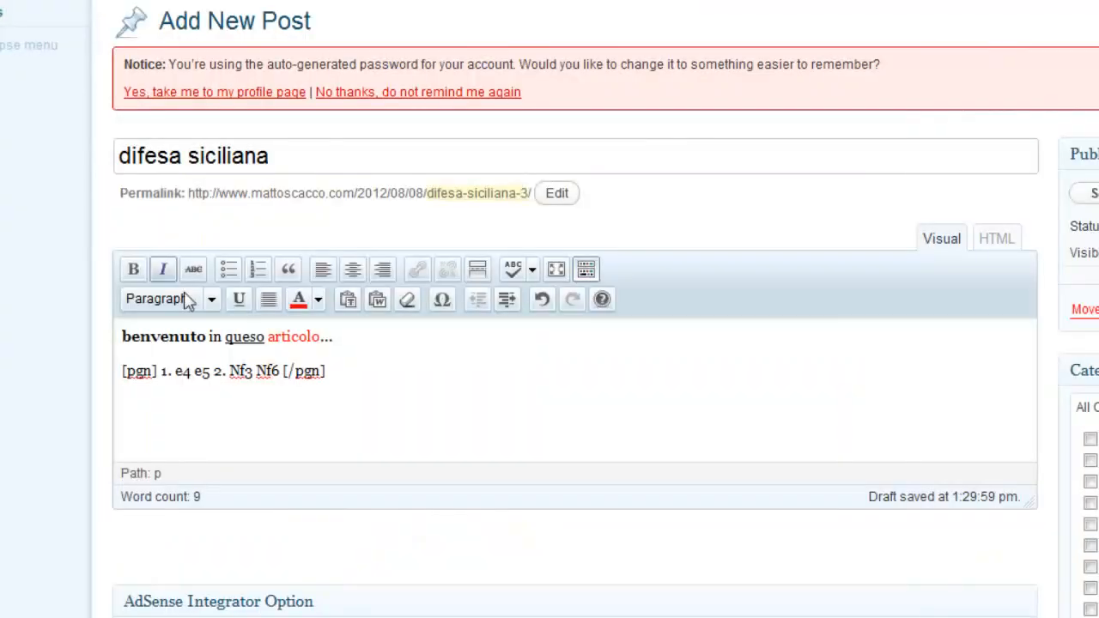
pyautogui.moveTo(229, 375); pyautogui.dragTo(242, 377)
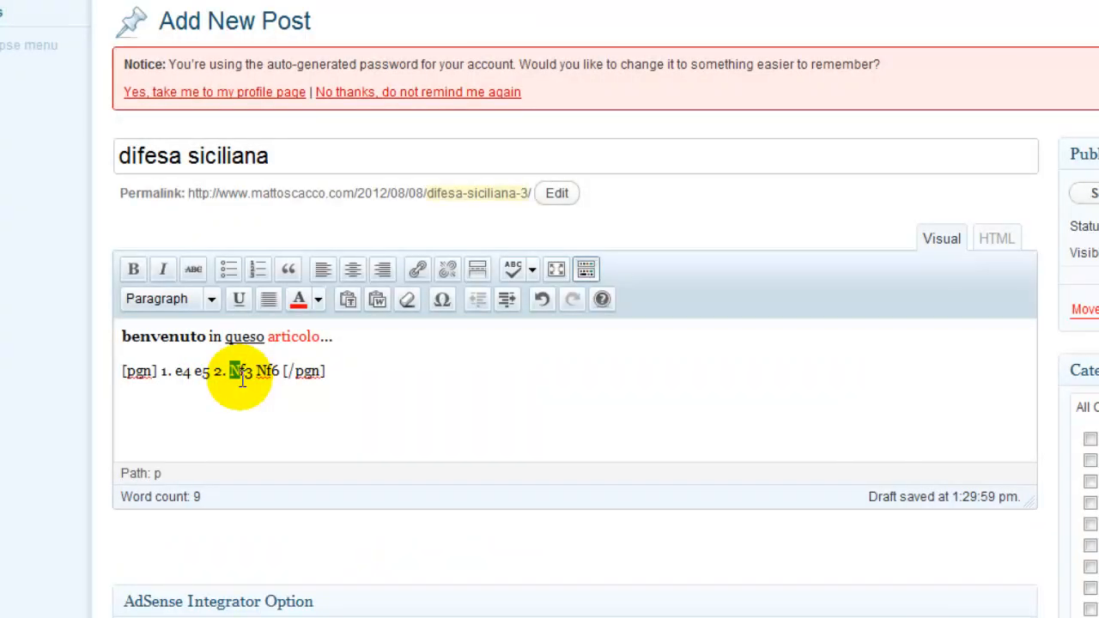
# - Change Nf3 and Nf6 to Cf3 and Cf6 in the [pgn] line, then preview the post
pyautogui.write('C')
pyautogui.click(264, 368)
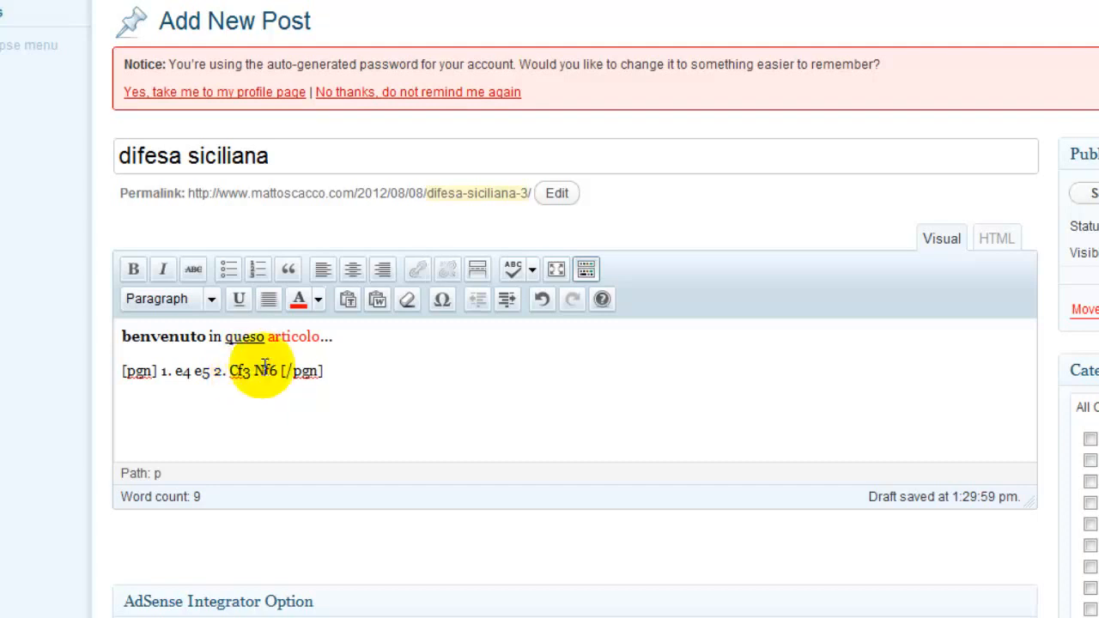
pyautogui.press('BackSpace')
pyautogui.write('Cf3 Cf6')
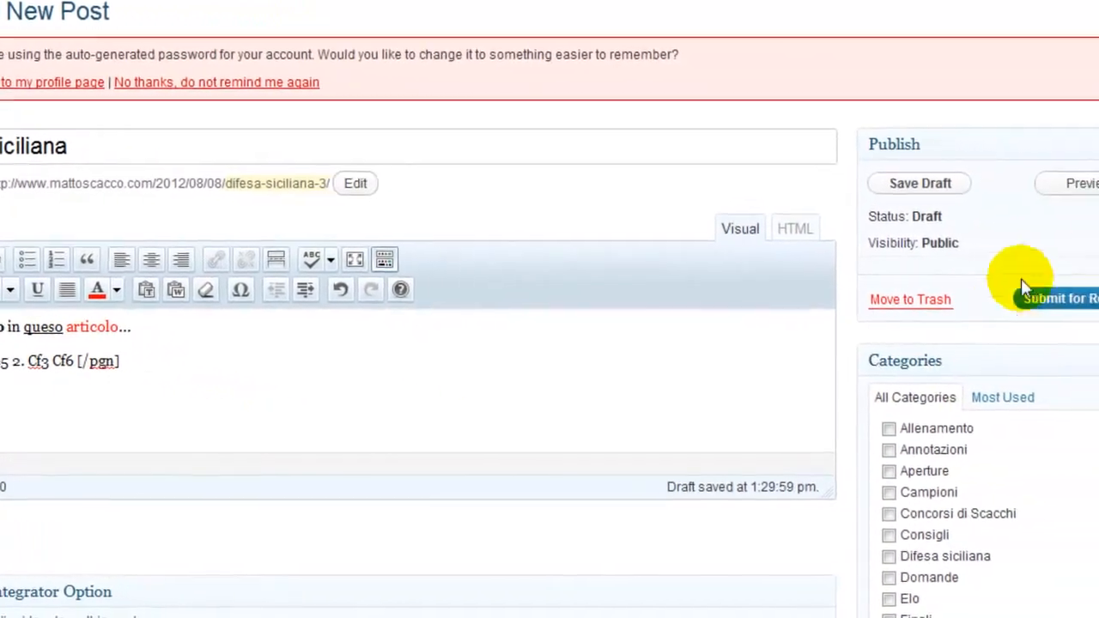
pyautogui.click(1037, 194)
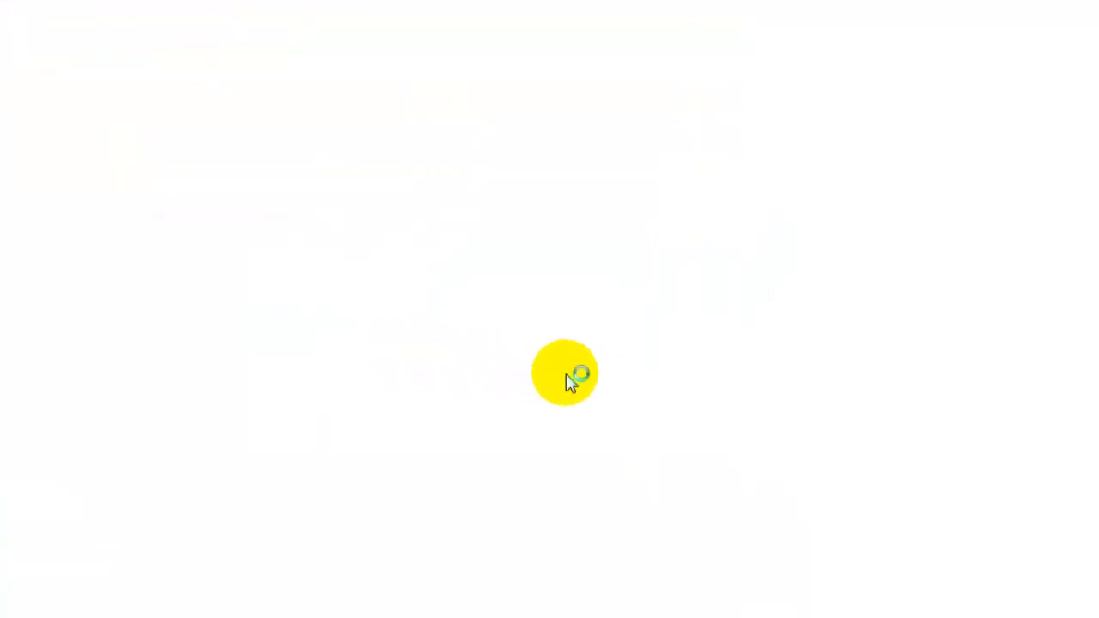
# - Play and step back through the moves on the previewed ChessFlash board, then return to the post editor
pyautogui.scroll(-10, 464, 422)
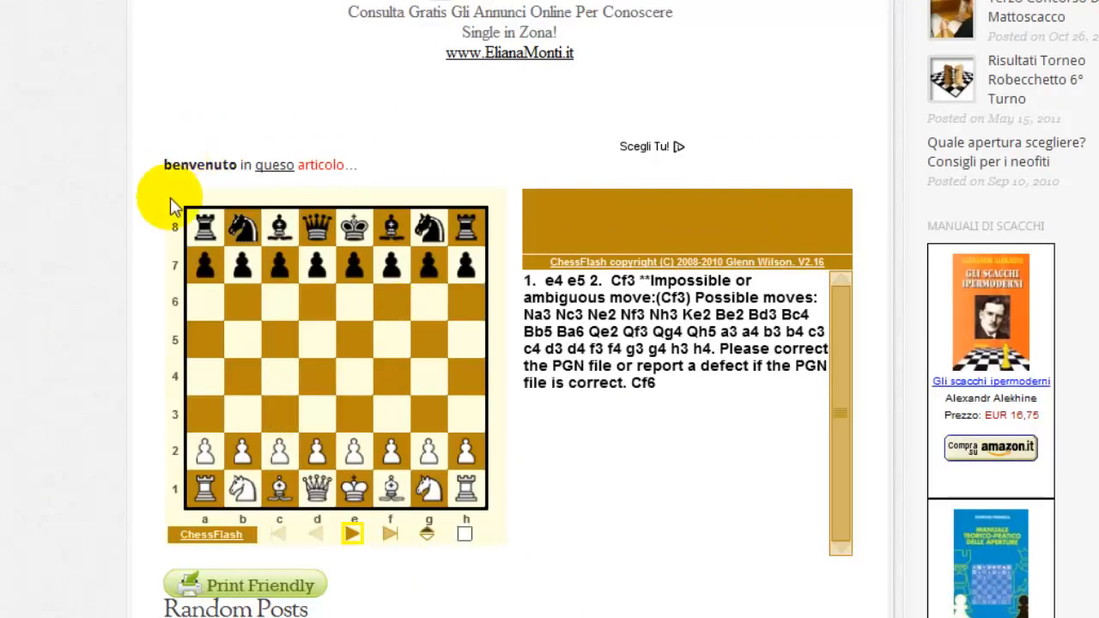
pyautogui.click(352, 532)
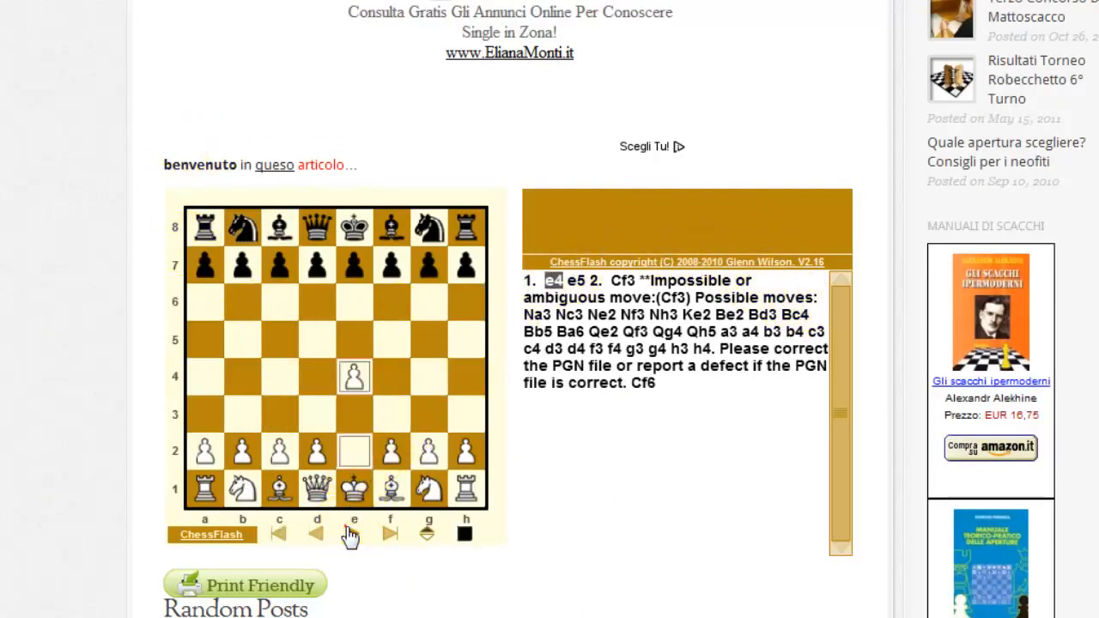
pyautogui.click(316, 536)
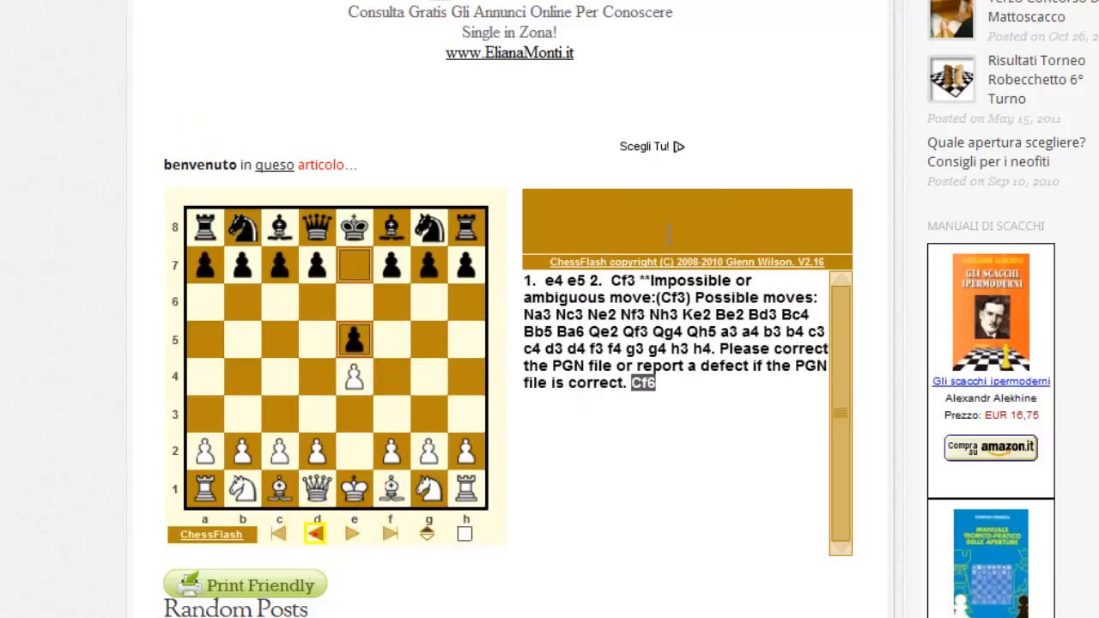
pyautogui.hotkey('ctrl', 'shift', 'Tab')
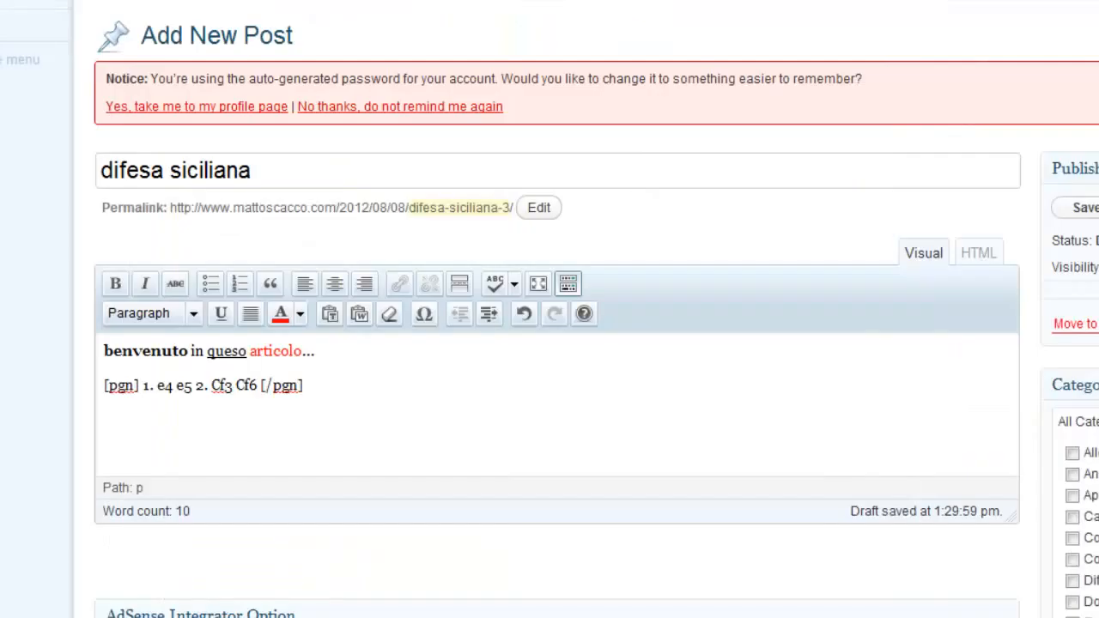
# - Add two empty paragraphs after the [pgn] line in the post body
pyautogui.click(319, 412)
pyautogui.press('Return')
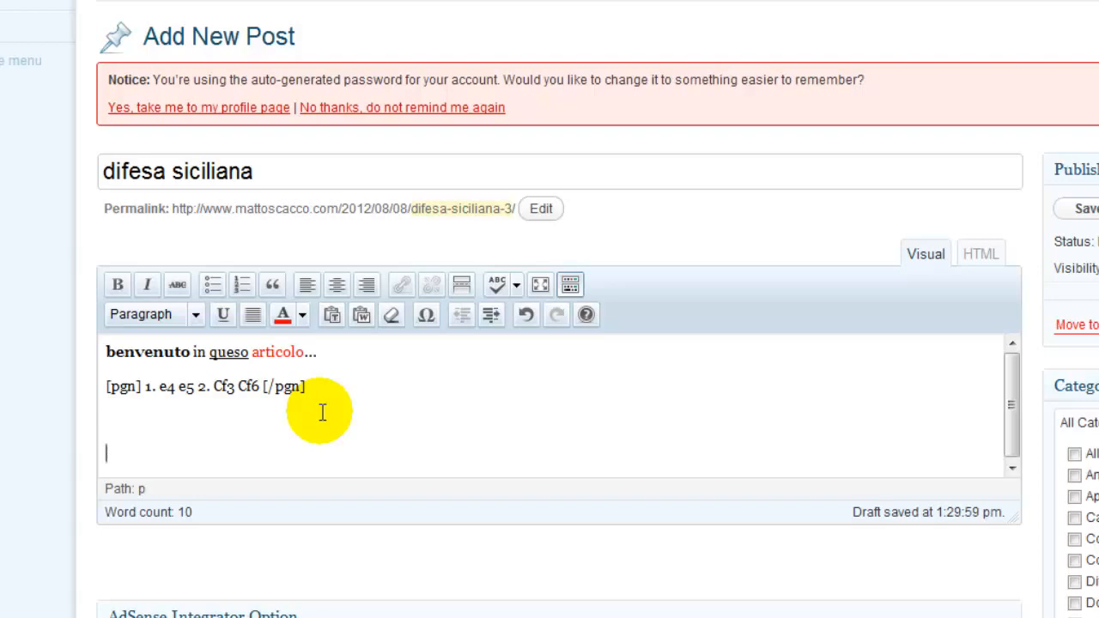
pyautogui.press('Return')
pyautogui.press('Return')
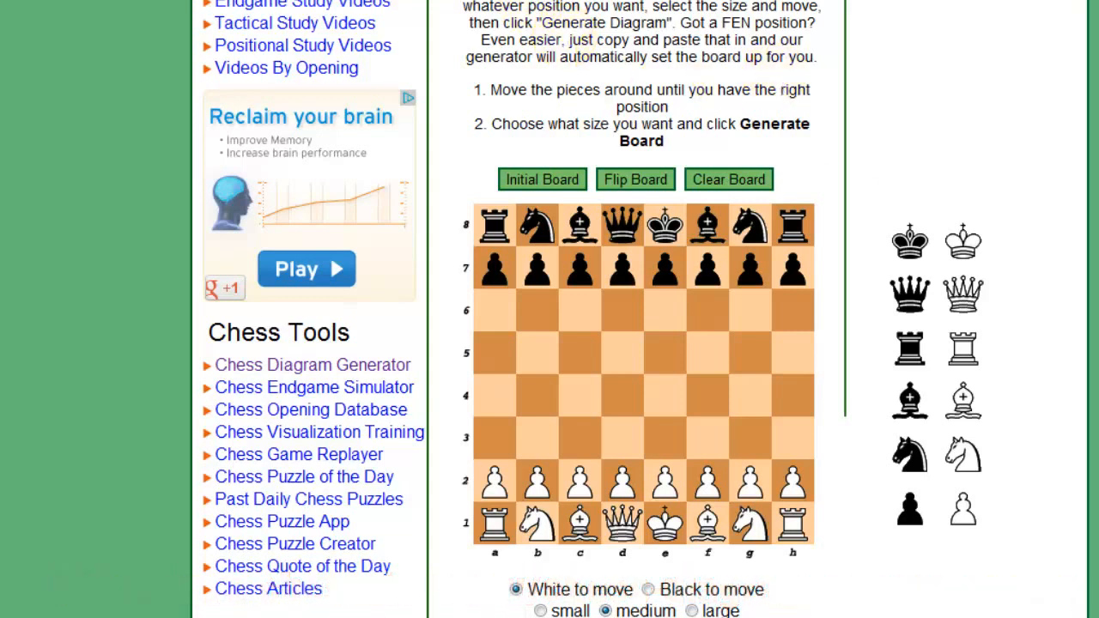
# - Try the pawn moves e2-e3, d7-d5, f2-f3 and g2-g3, then clear the diagram board
pyautogui.scroll(-1, 644, 353)
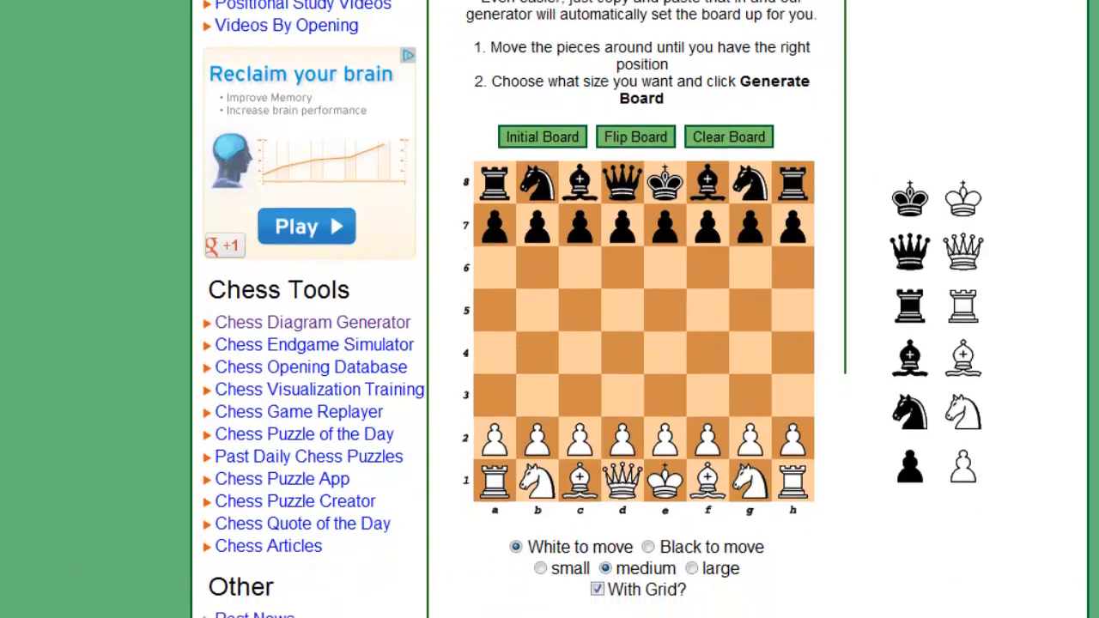
pyautogui.scroll(1, 644, 352)
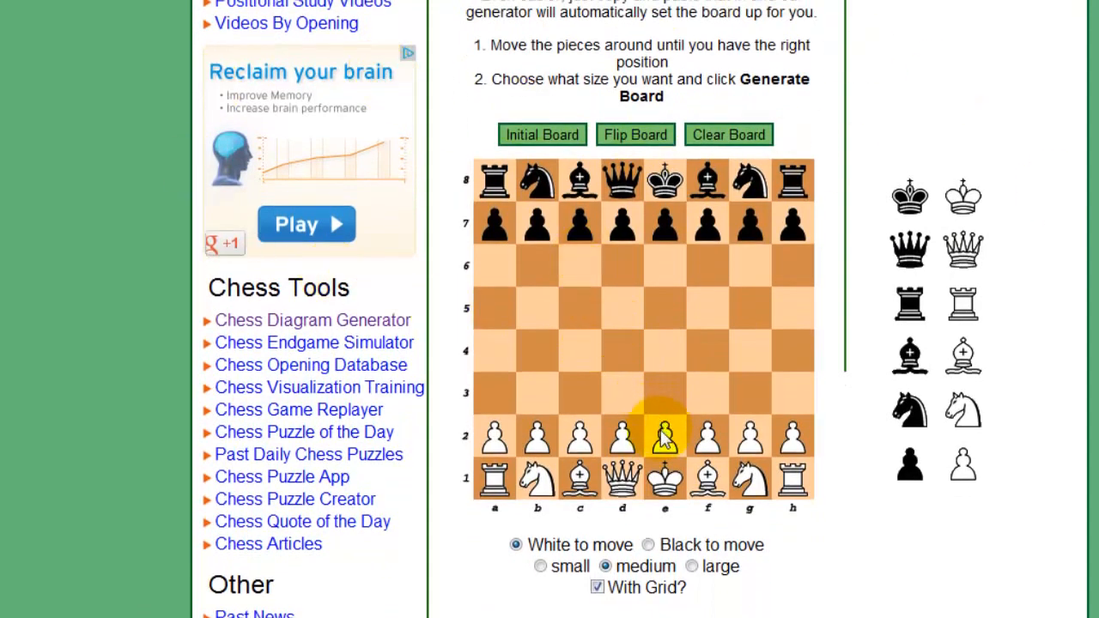
pyautogui.moveTo(665, 438); pyautogui.dragTo(665, 395)
pyautogui.moveTo(620, 228); pyautogui.dragTo(623, 310)
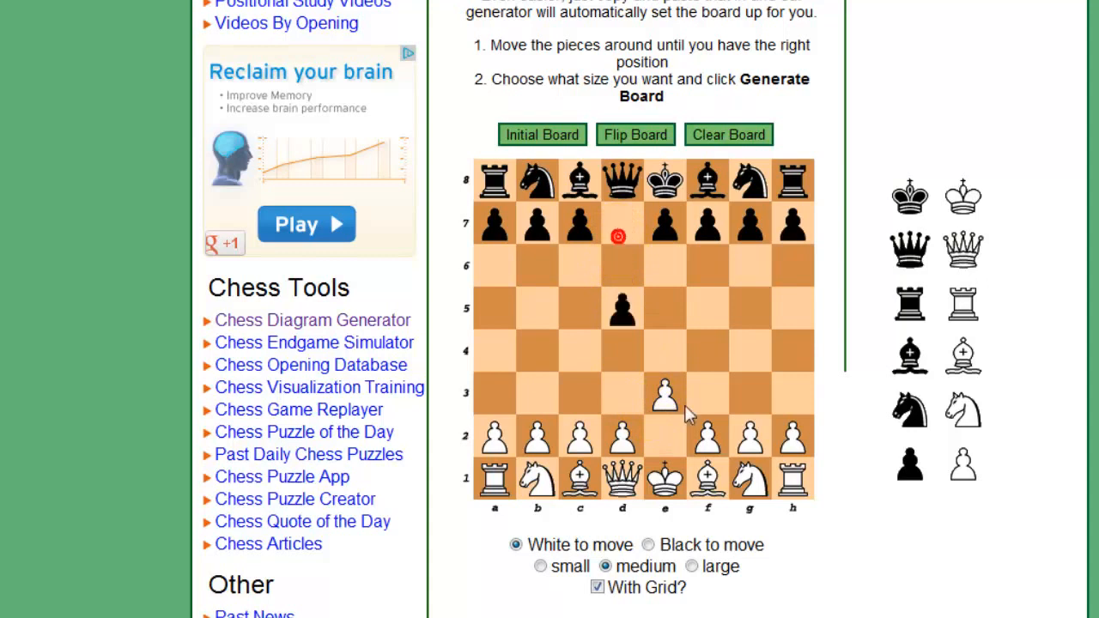
pyautogui.moveTo(708, 438); pyautogui.dragTo(707, 394)
pyautogui.moveTo(749, 440); pyautogui.dragTo(750, 395)
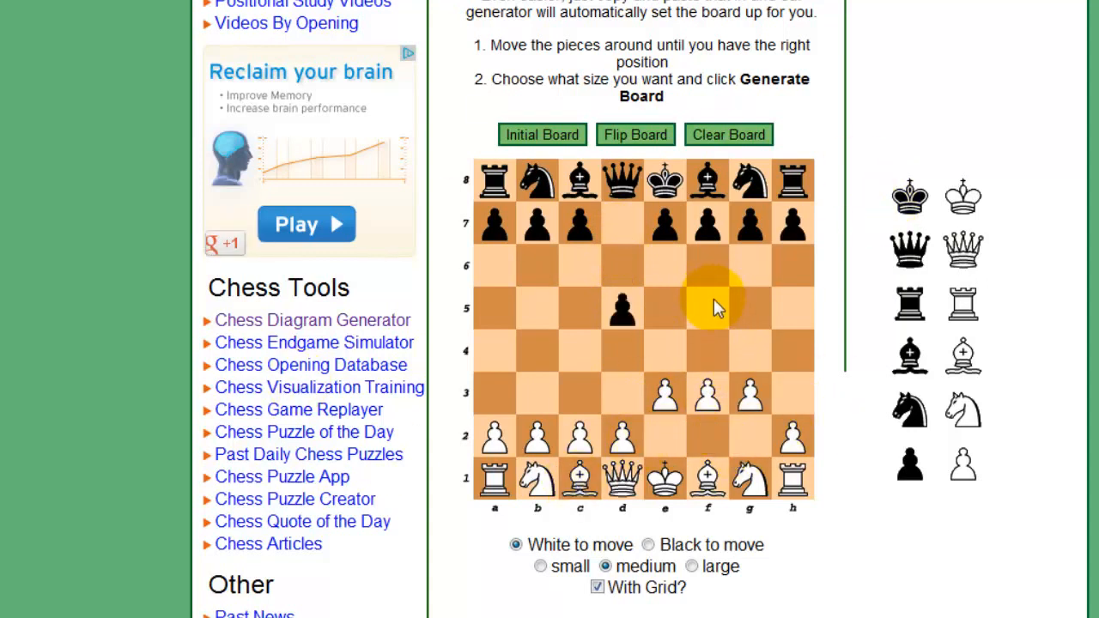
pyautogui.click(716, 141)
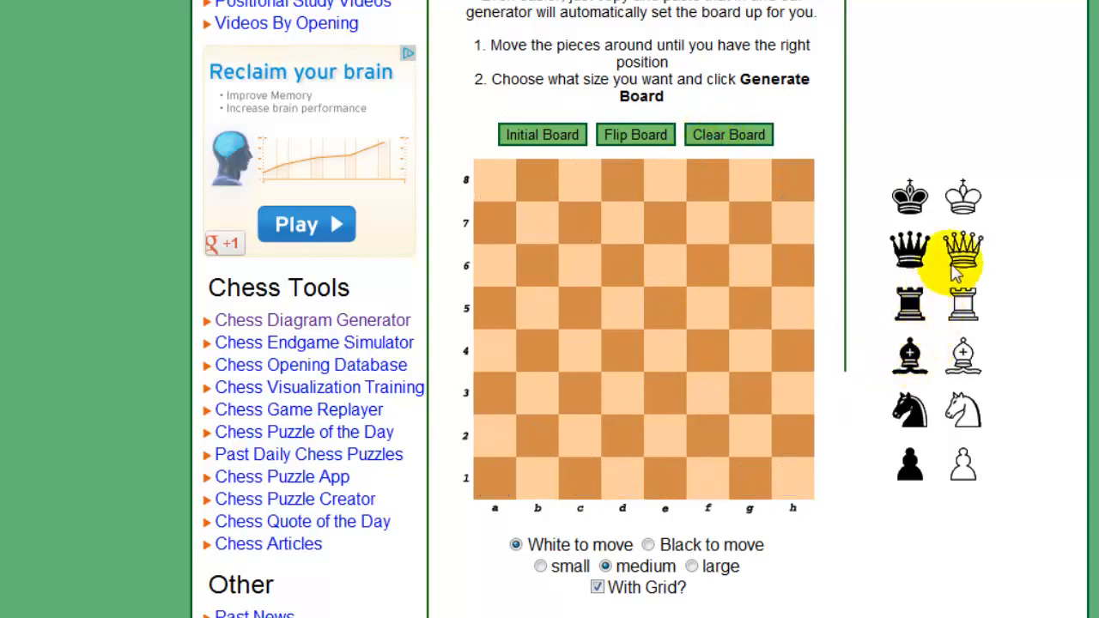
# - Place white Qf3 and Ke1 and black Kd7, Qe7 and pawn f6 on the board
pyautogui.moveTo(955, 271); pyautogui.dragTo(698, 399)
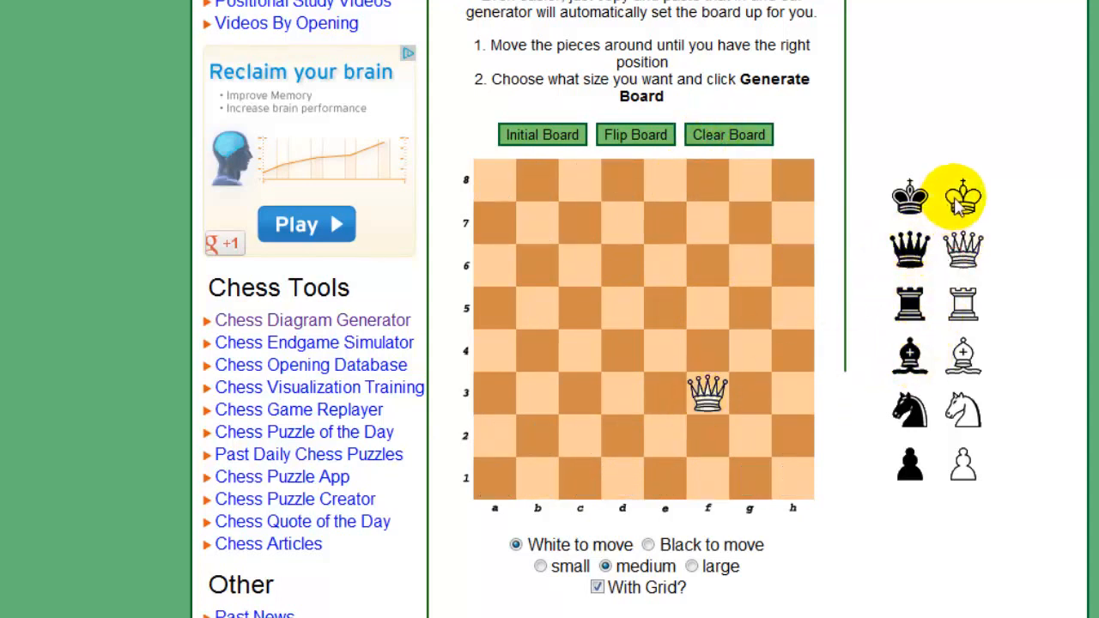
pyautogui.moveTo(960, 199); pyautogui.dragTo(666, 476)
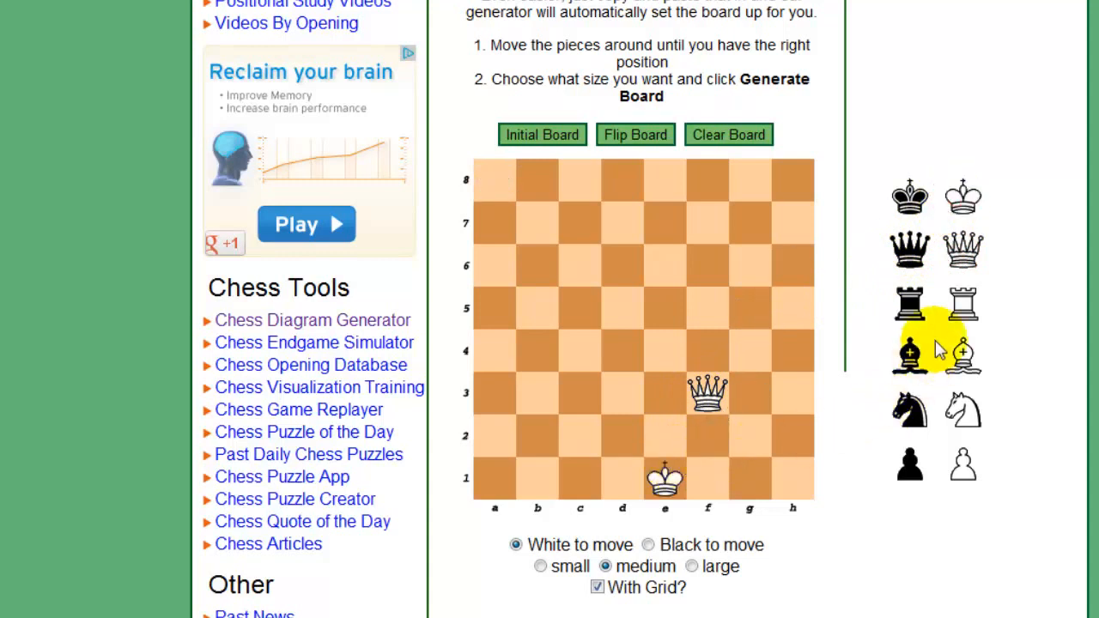
pyautogui.moveTo(910, 198); pyautogui.dragTo(623, 223)
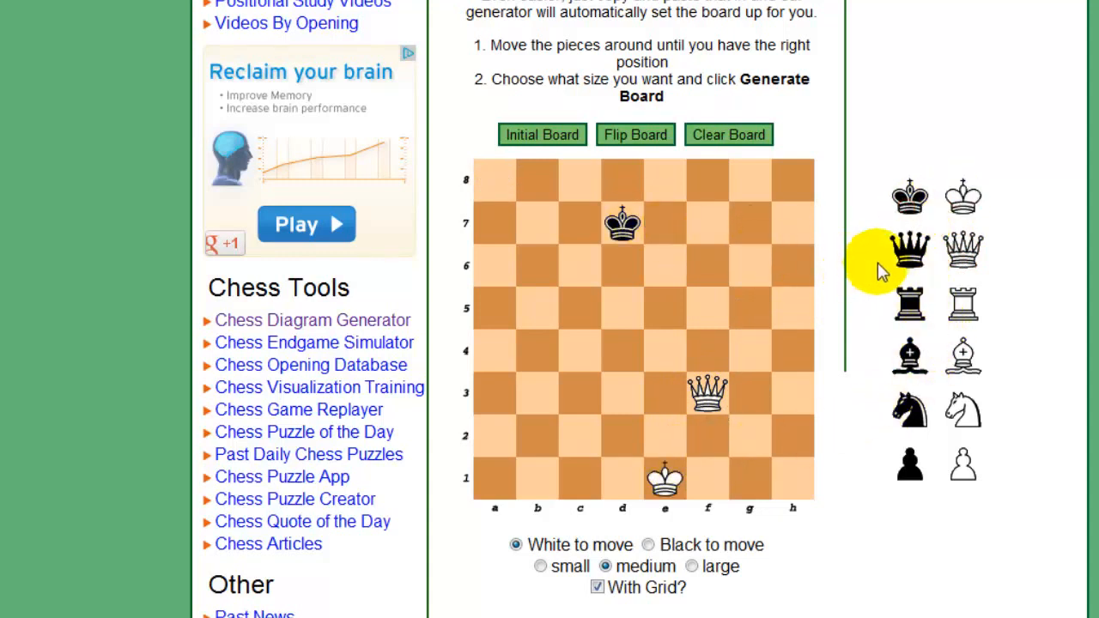
pyautogui.moveTo(901, 254); pyautogui.dragTo(669, 228)
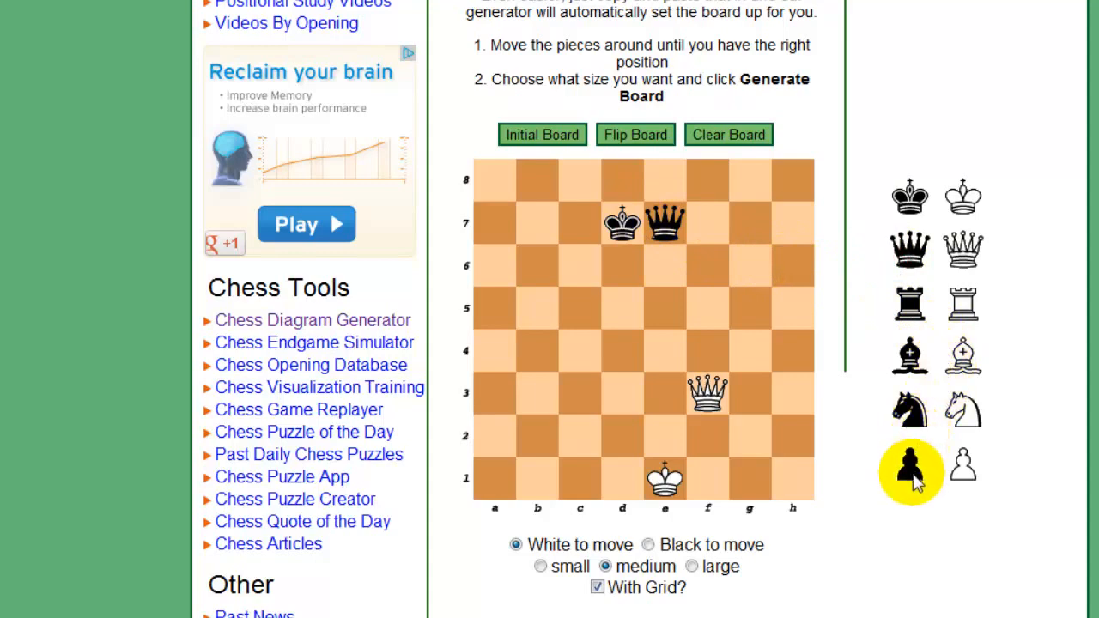
pyautogui.moveTo(915, 479); pyautogui.dragTo(737, 285)
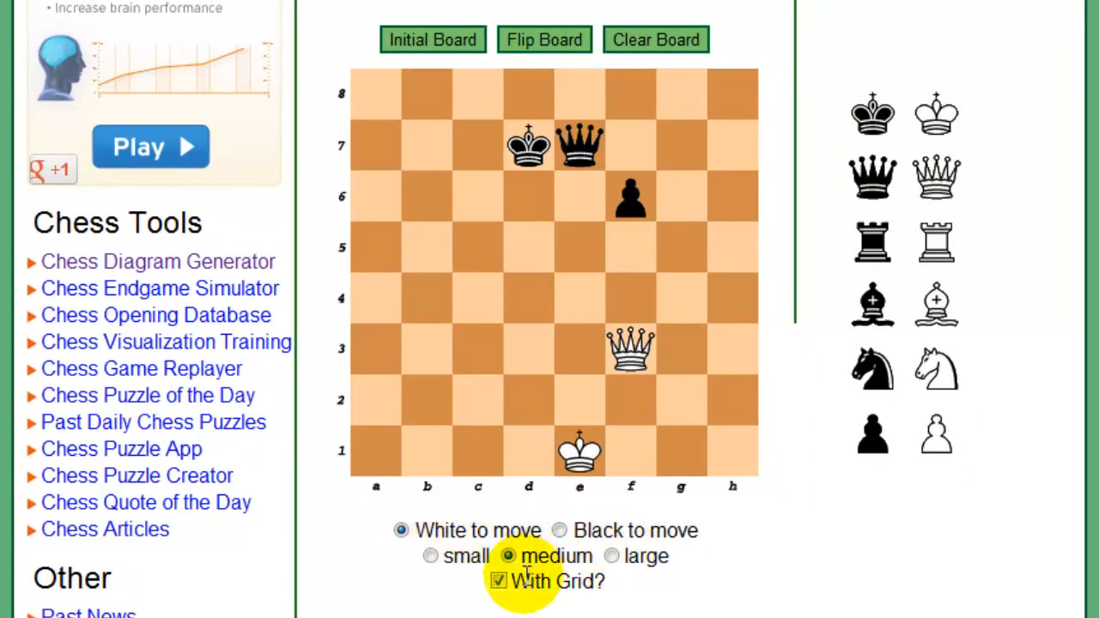
# - Generate the diagram image and inspect the forum image code it produces
pyautogui.scroll(-1, 503, 569)
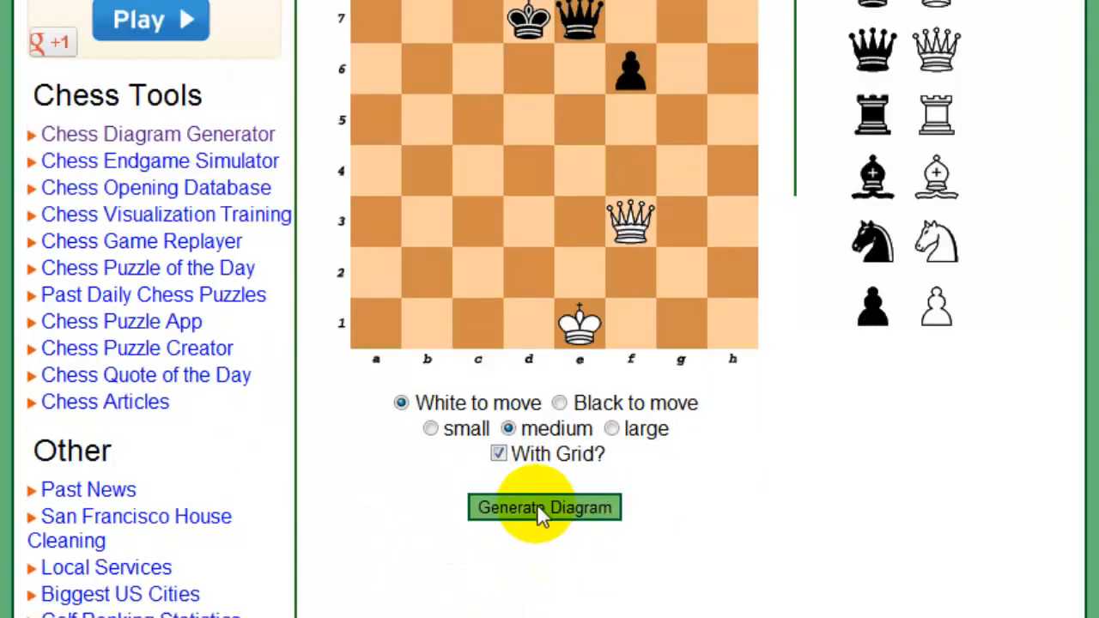
pyautogui.click(543, 513)
pyautogui.scroll(-3, 542, 513)
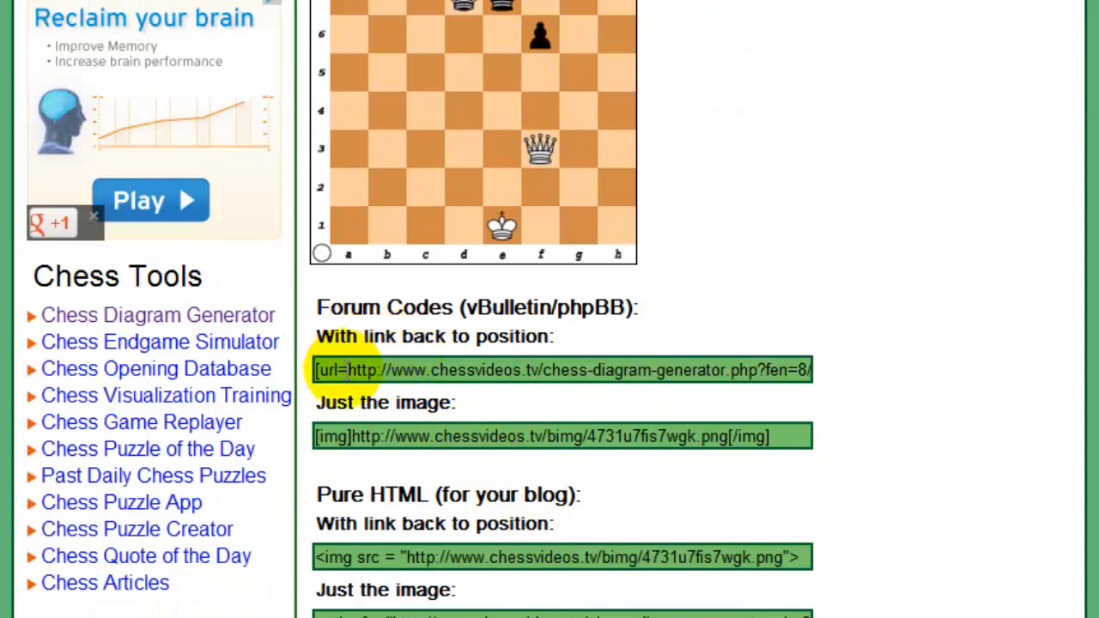
pyautogui.moveTo(348, 370); pyautogui.dragTo(429, 370)
pyautogui.click(513, 434)
pyautogui.click(855, 487)
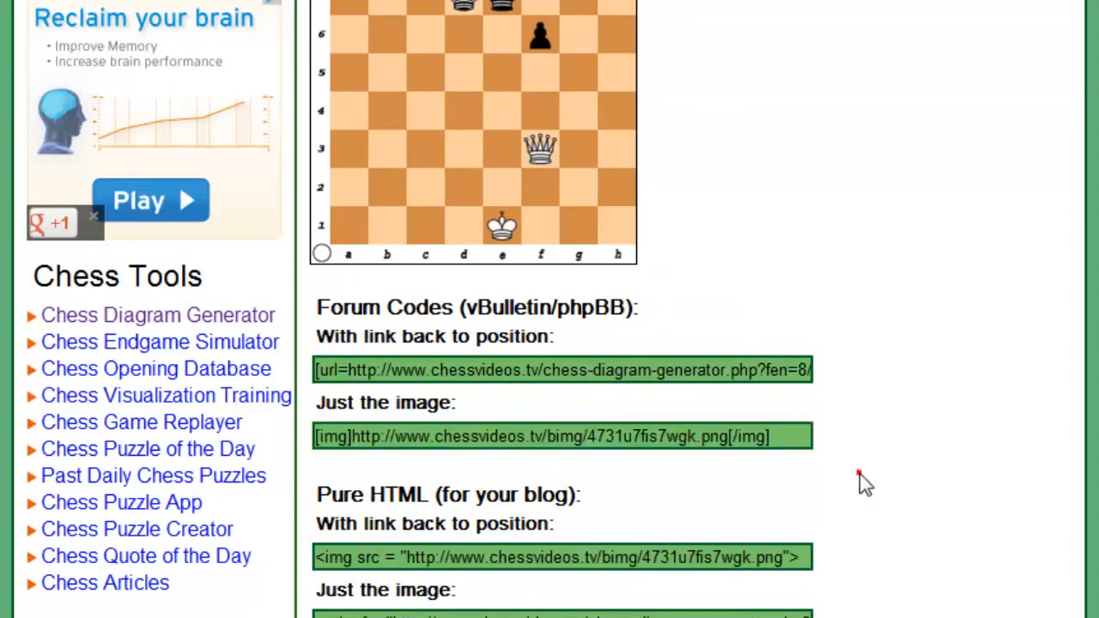
# - Select and copy the full Pure HTML image code, then put the caret below the [pgn] line in WordPress
pyautogui.scroll(-1, 844, 478)
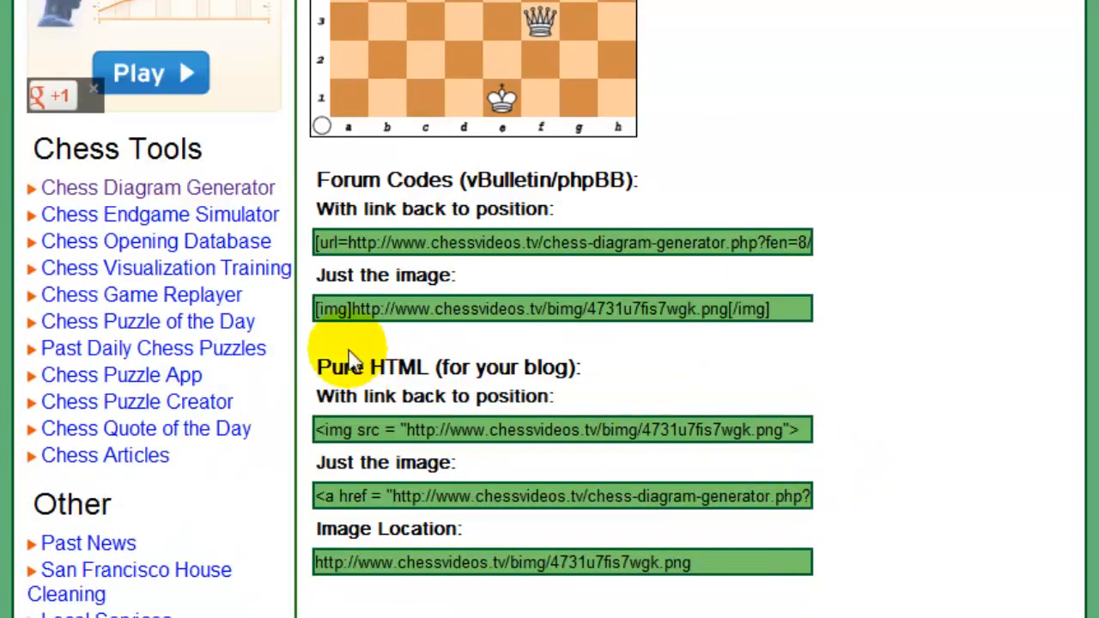
pyautogui.moveTo(319, 370); pyautogui.dragTo(421, 377)
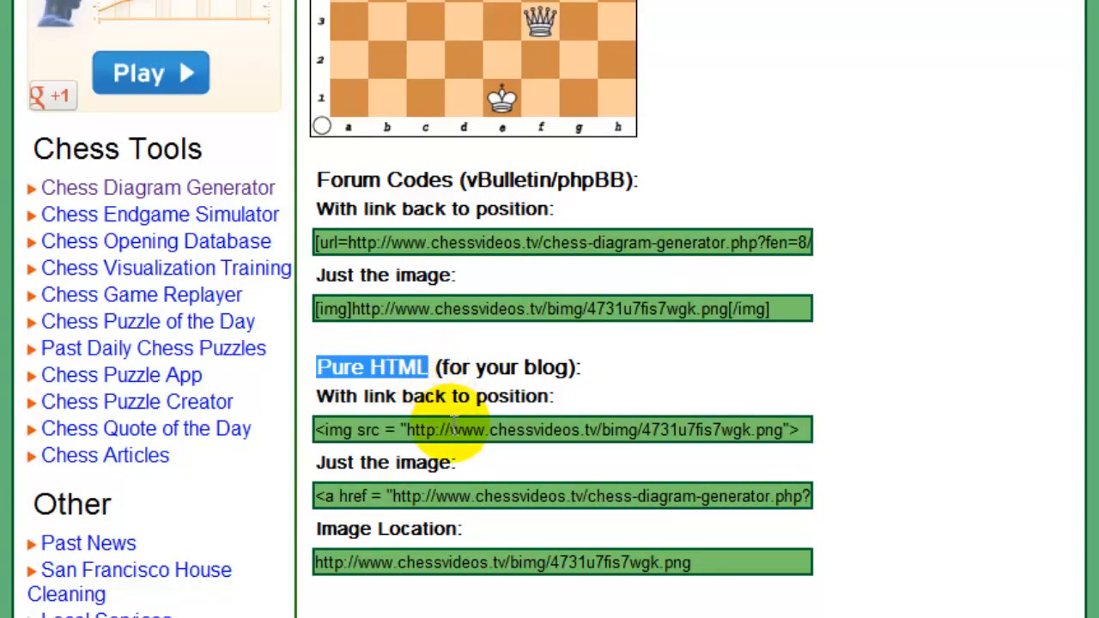
pyautogui.moveTo(452, 429); pyautogui.dragTo(864, 437)
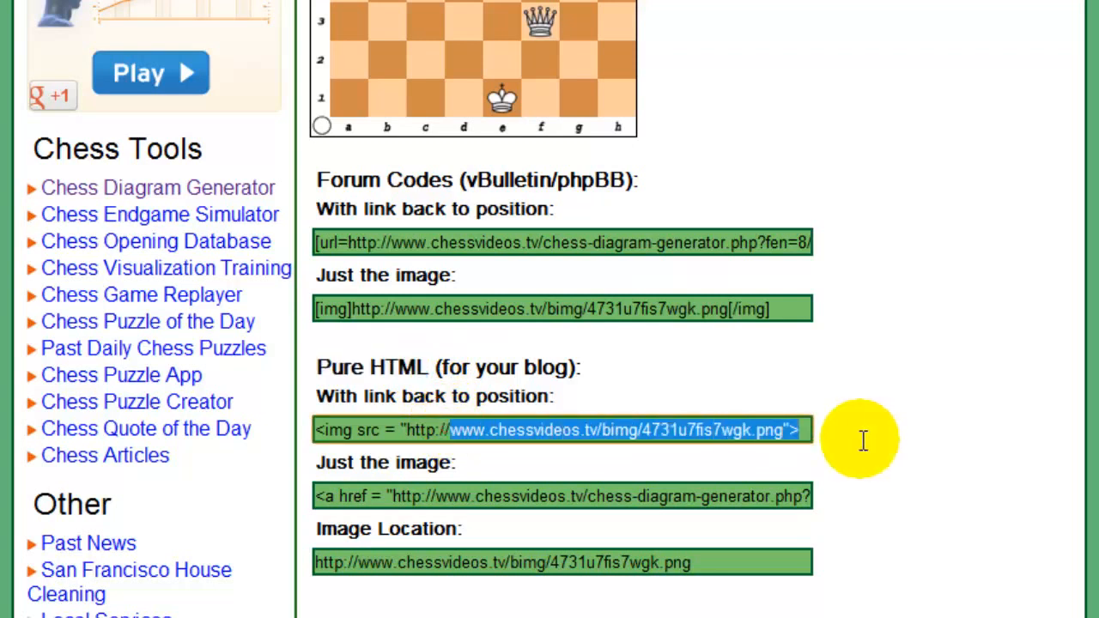
pyautogui.click(650, 429)
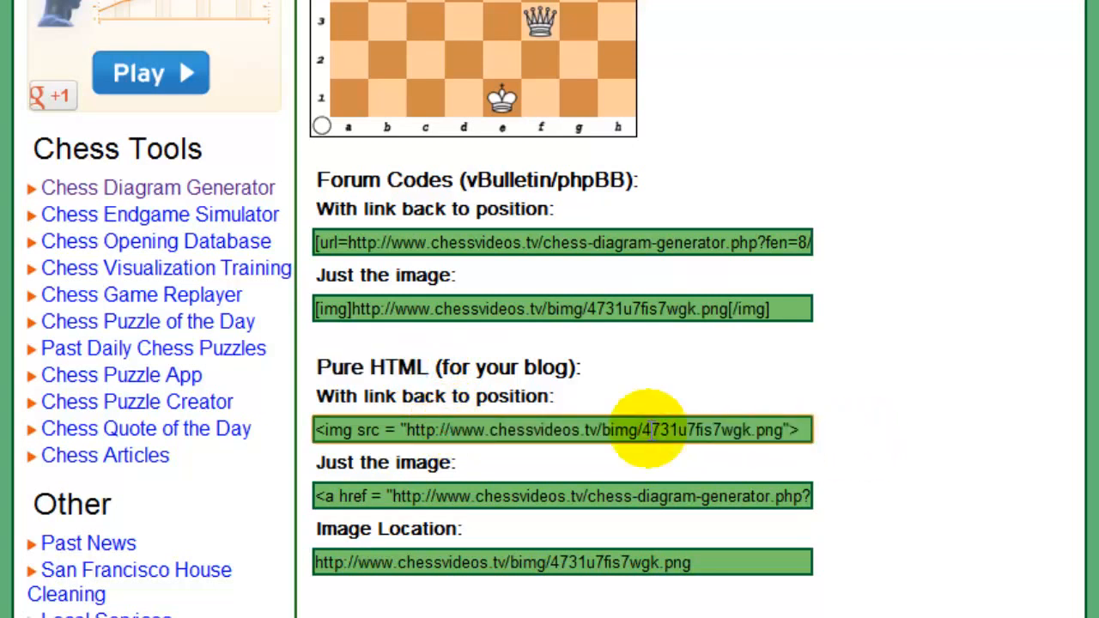
pyautogui.hotkey('ctrl', 'a')
pyautogui.hotkey('ctrl', 'c')
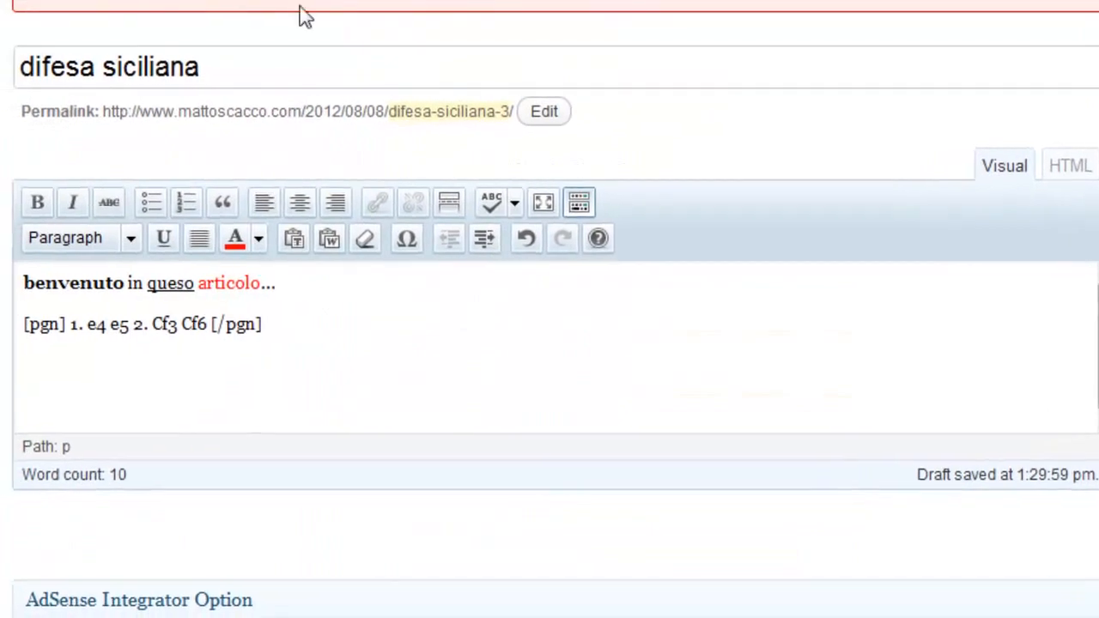
pyautogui.click(71, 361)
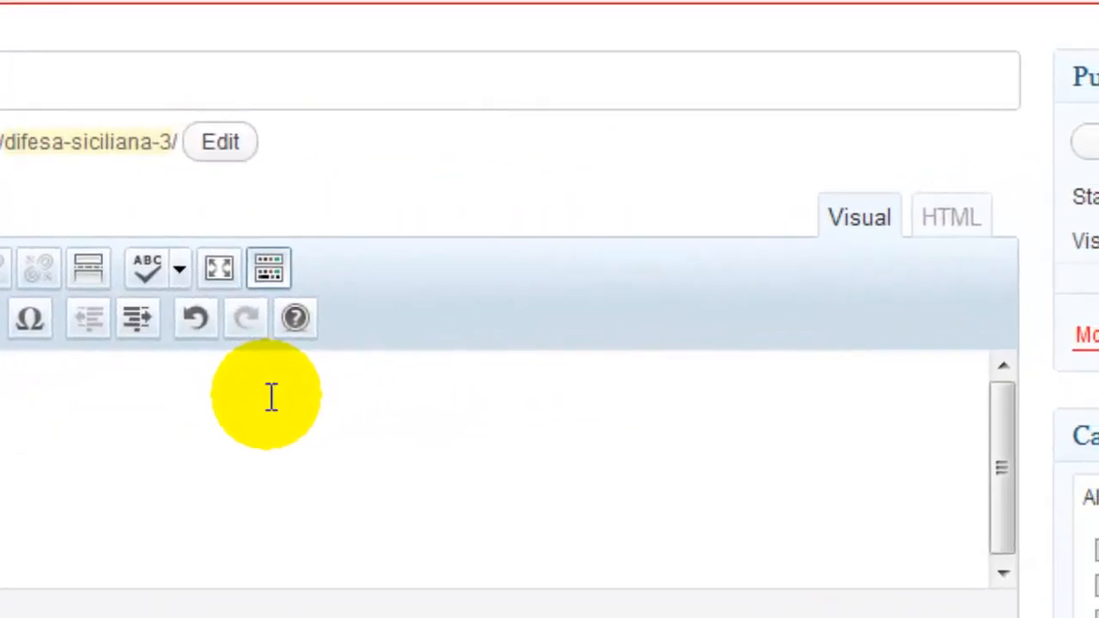
# - Paste the diagram's <img> tag on a new last line in HTML view and check it in Visual view
pyautogui.scroll(2, 272, 397)
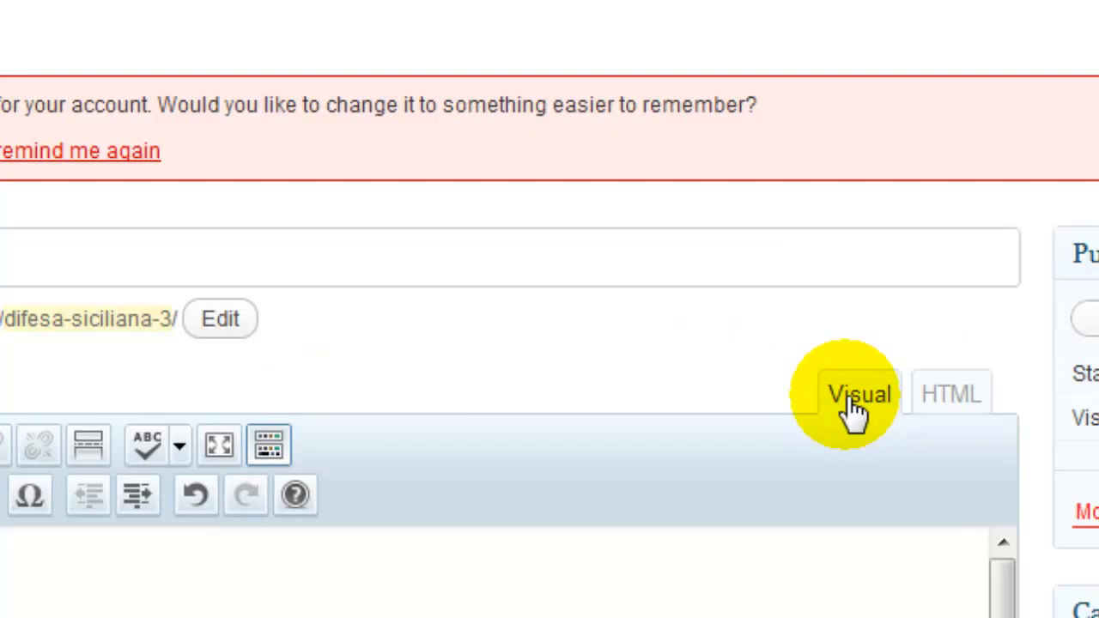
pyautogui.click(938, 404)
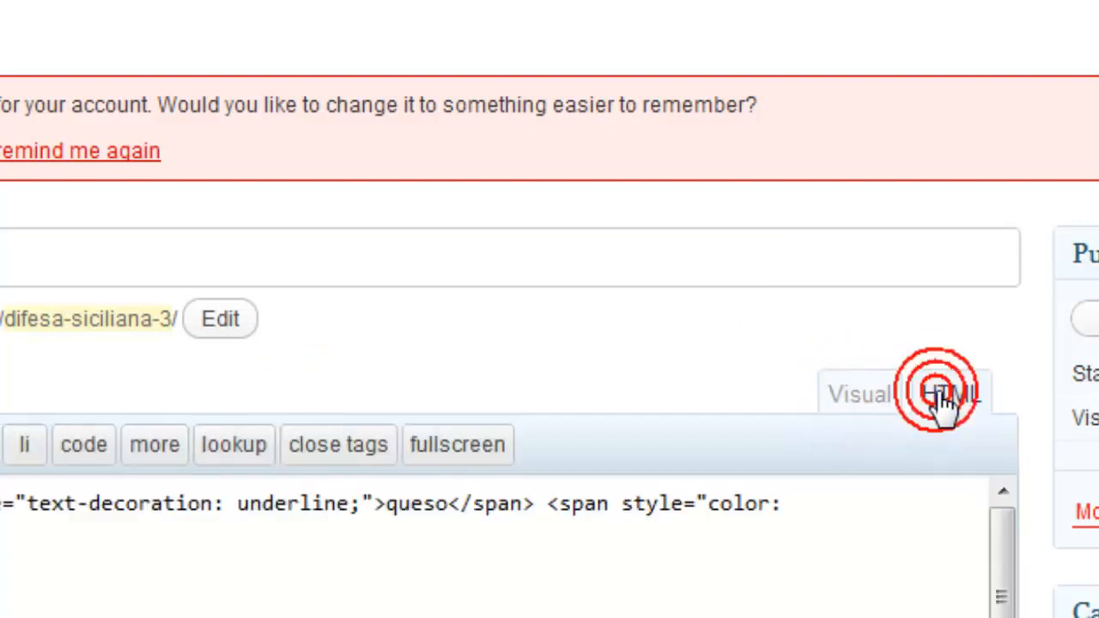
pyautogui.click(840, 397)
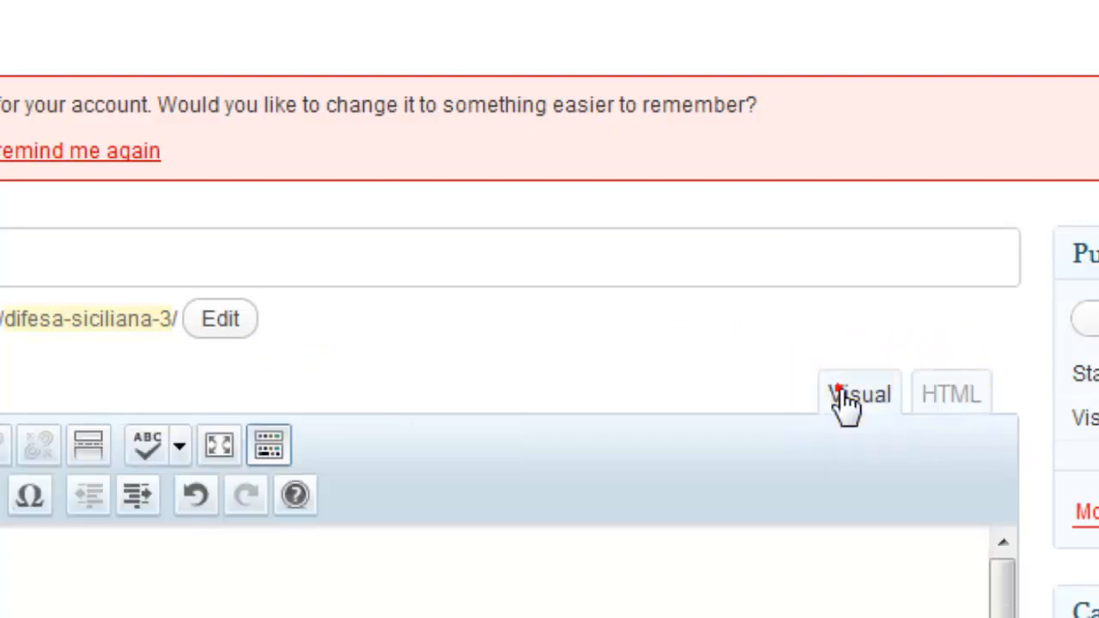
pyautogui.click(950, 400)
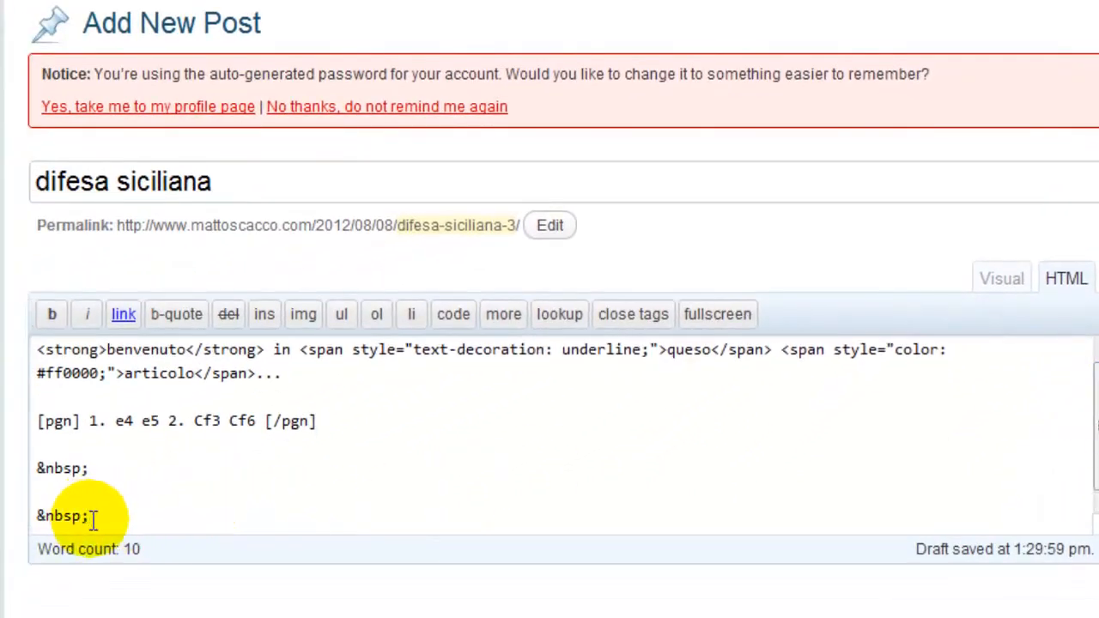
pyautogui.click(120, 519)
pyautogui.press('Return')
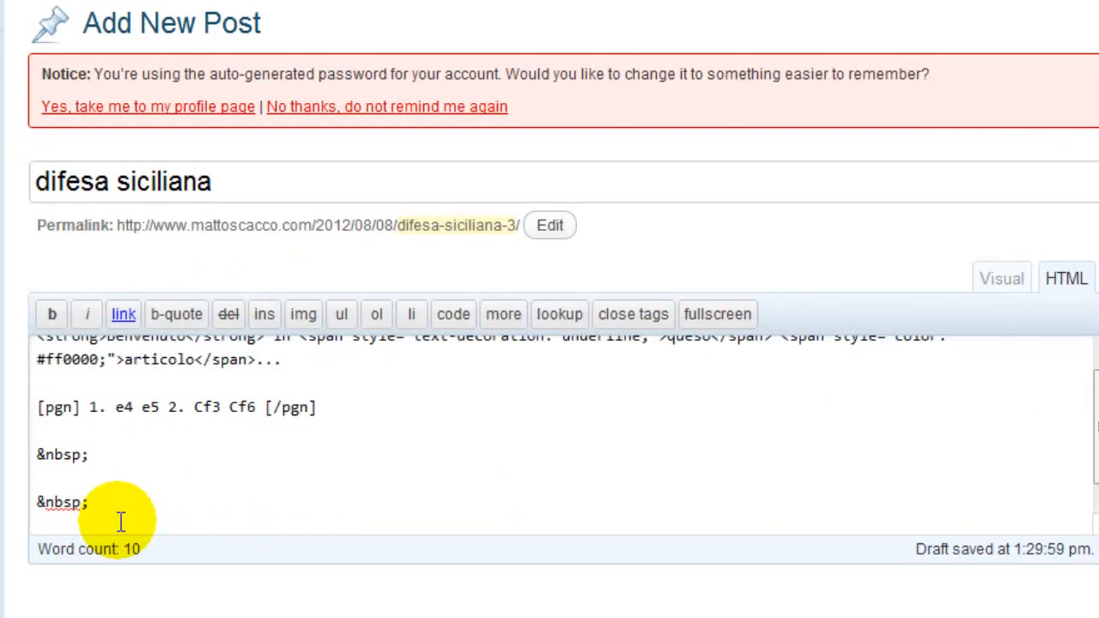
pyautogui.hotkey('ctrl', 'v')
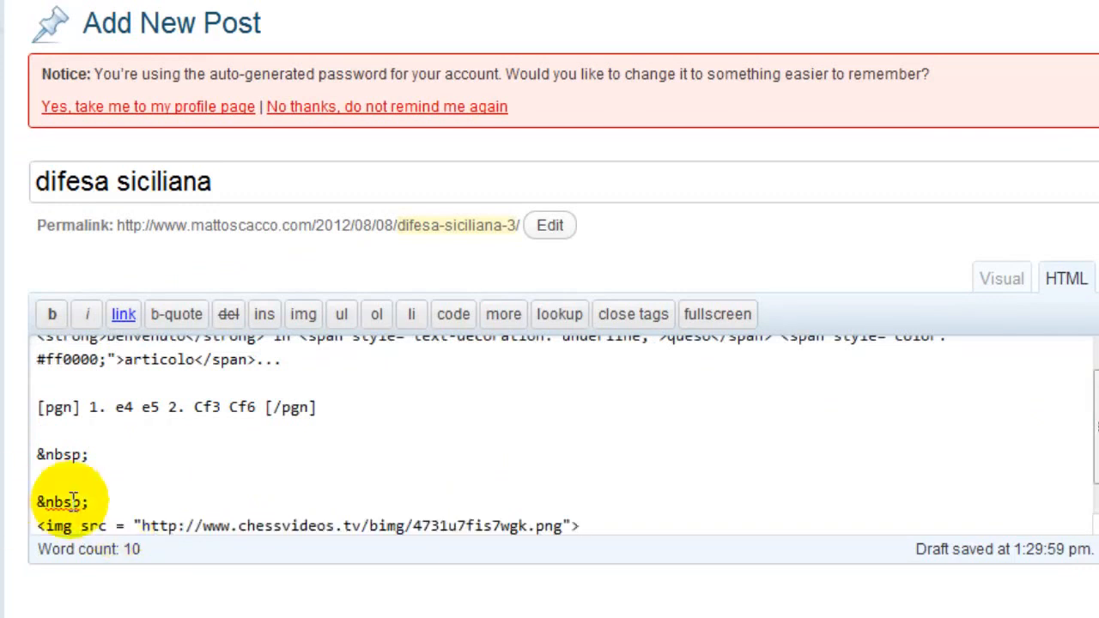
pyautogui.click(996, 288)
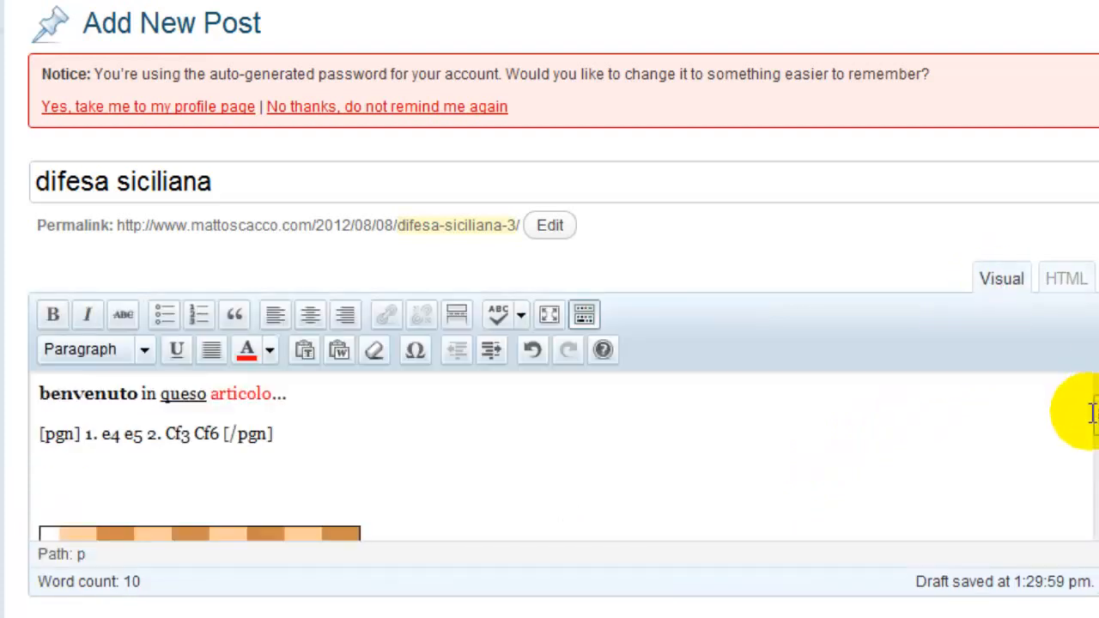
pyautogui.moveTo(1096, 425); pyautogui.dragTo(1070, 520)
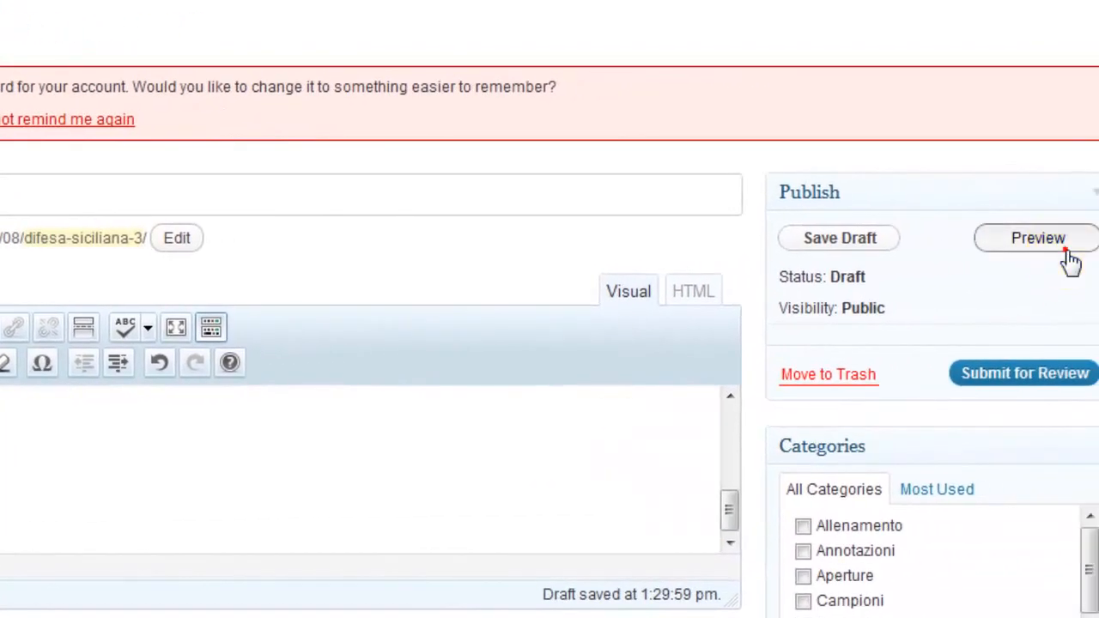
pyautogui.click(1063, 249)
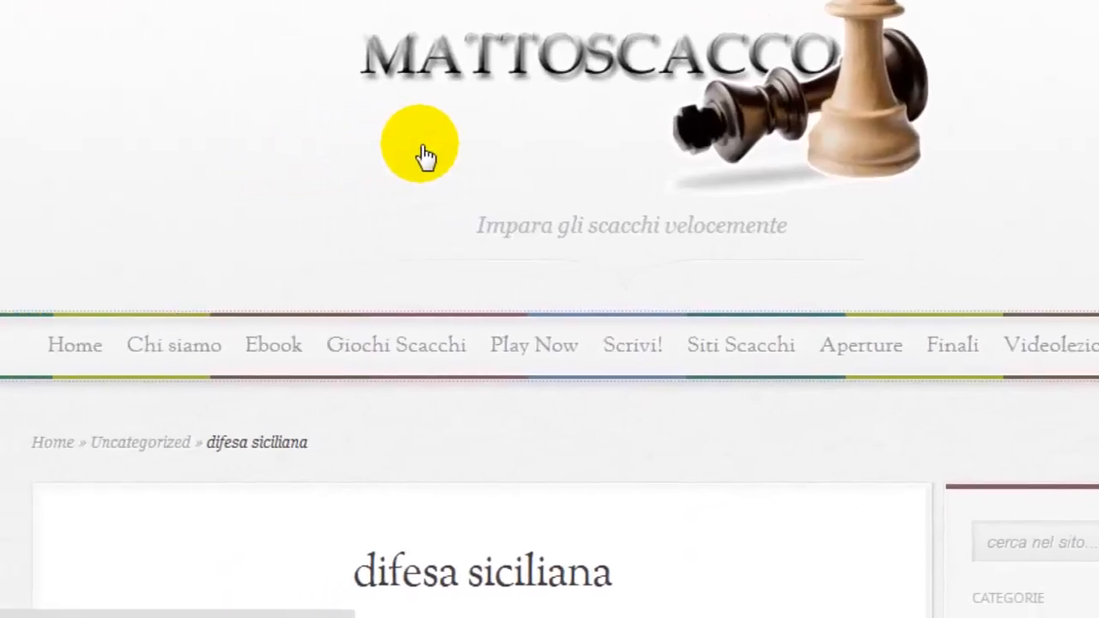
pyautogui.scroll(-6, 422, 162)
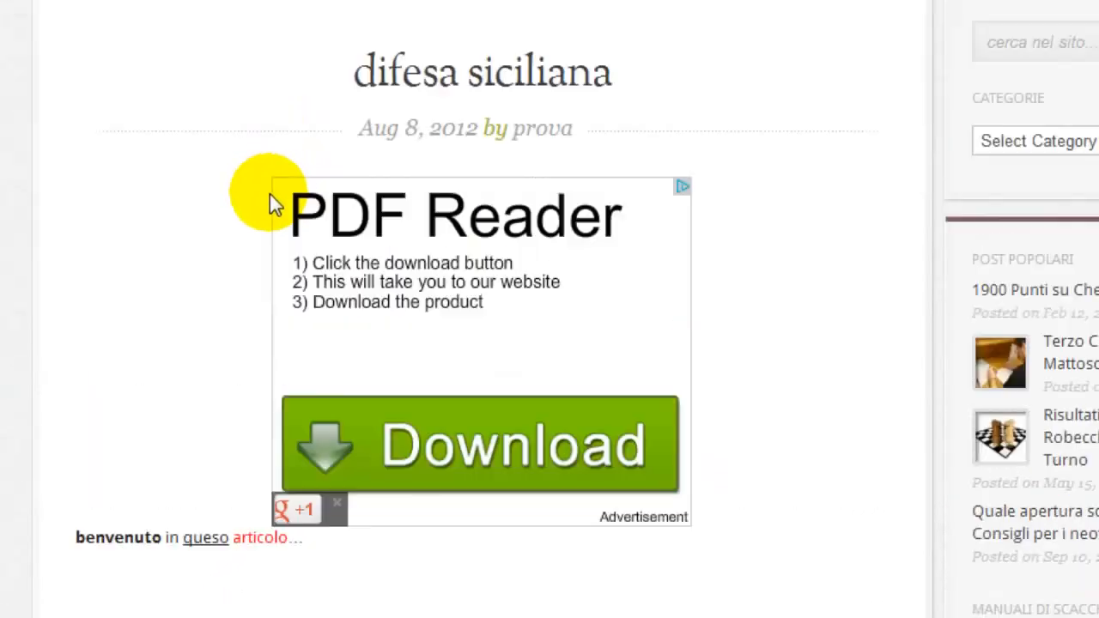
pyautogui.scroll(-6, 270, 203)
pyautogui.scroll(-3, 434, 211)
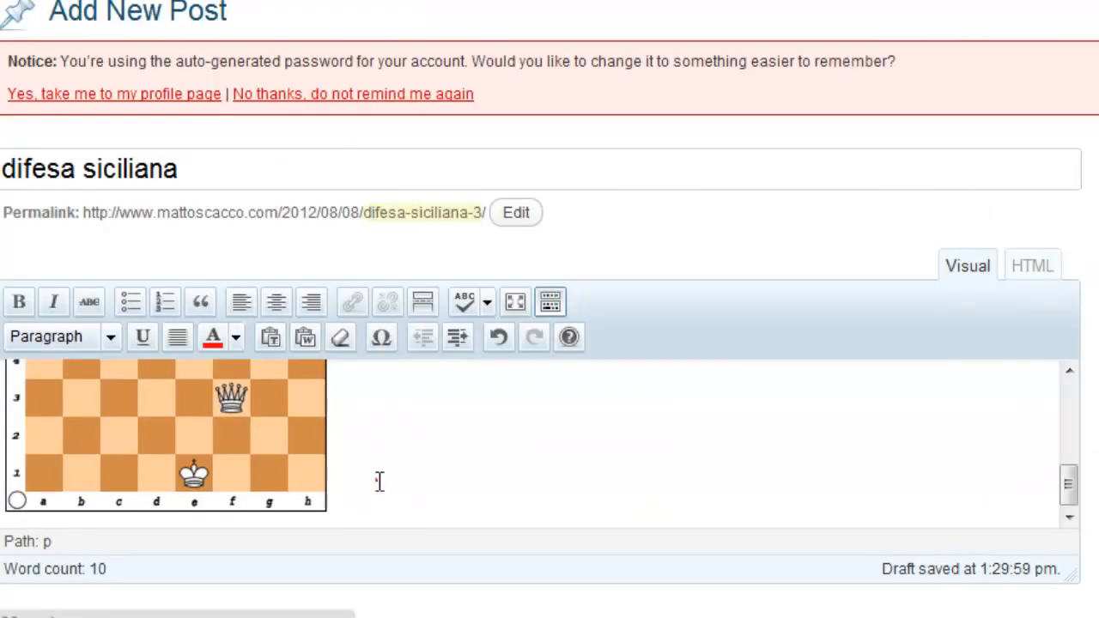
pyautogui.click(380, 480)
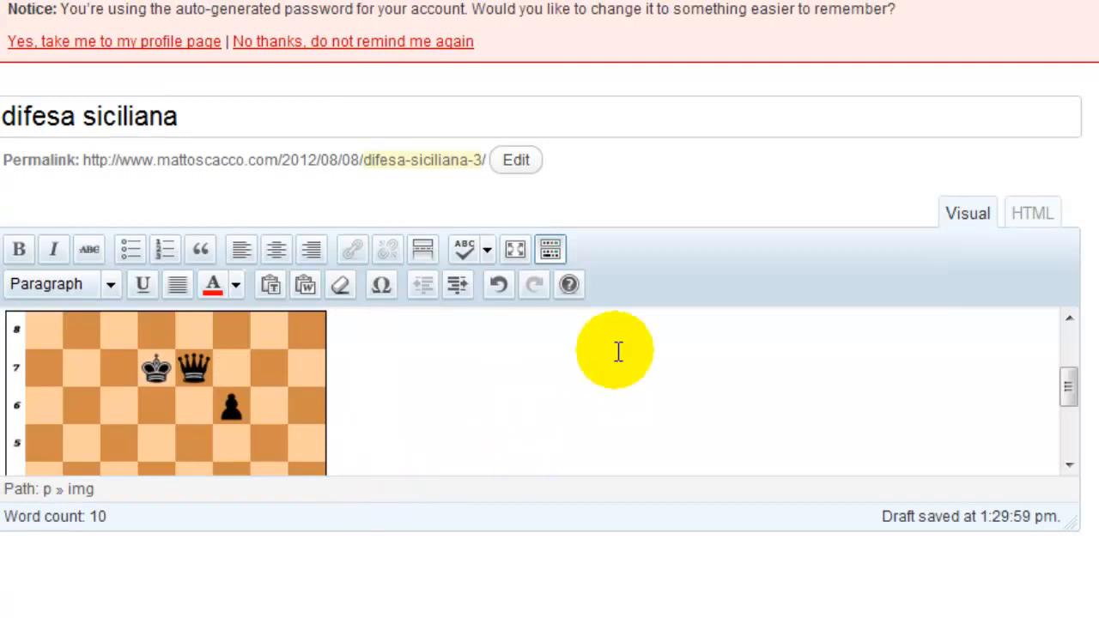
# - Type filler text right after the chess diagram image
pyautogui.click(1012, 213)
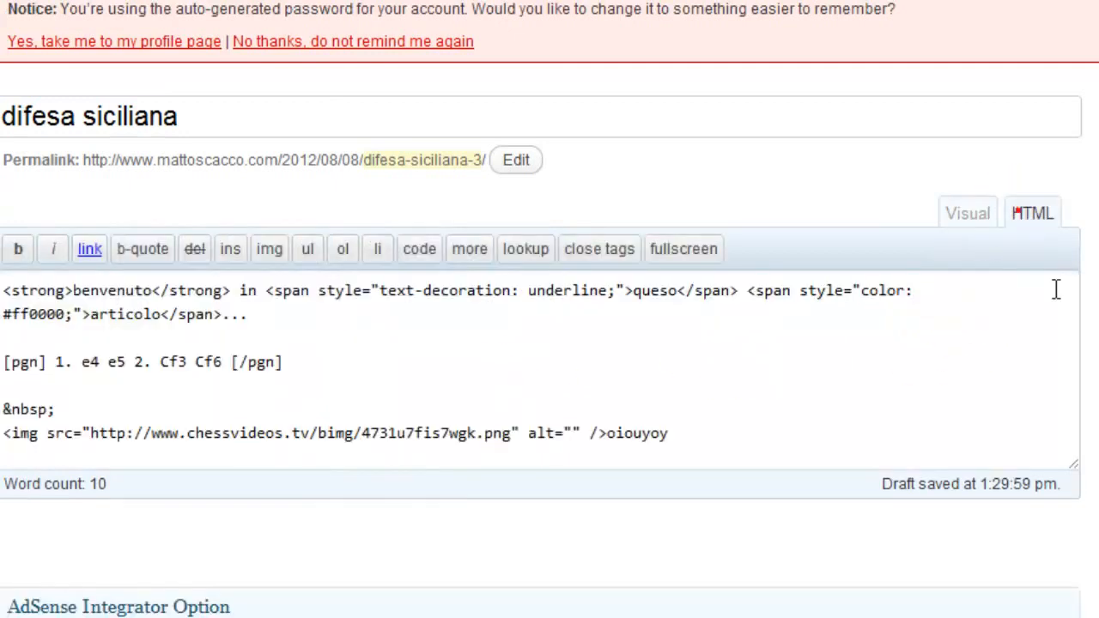
pyautogui.click(783, 455)
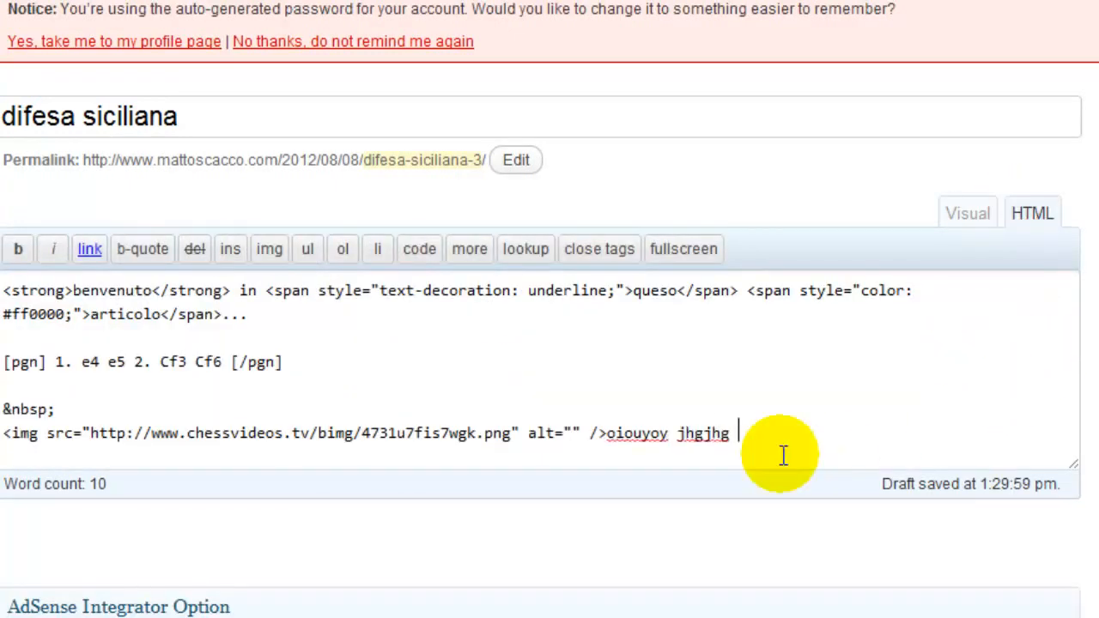
pyautogui.click(985, 219)
pyautogui.scroll(-5, 716, 363)
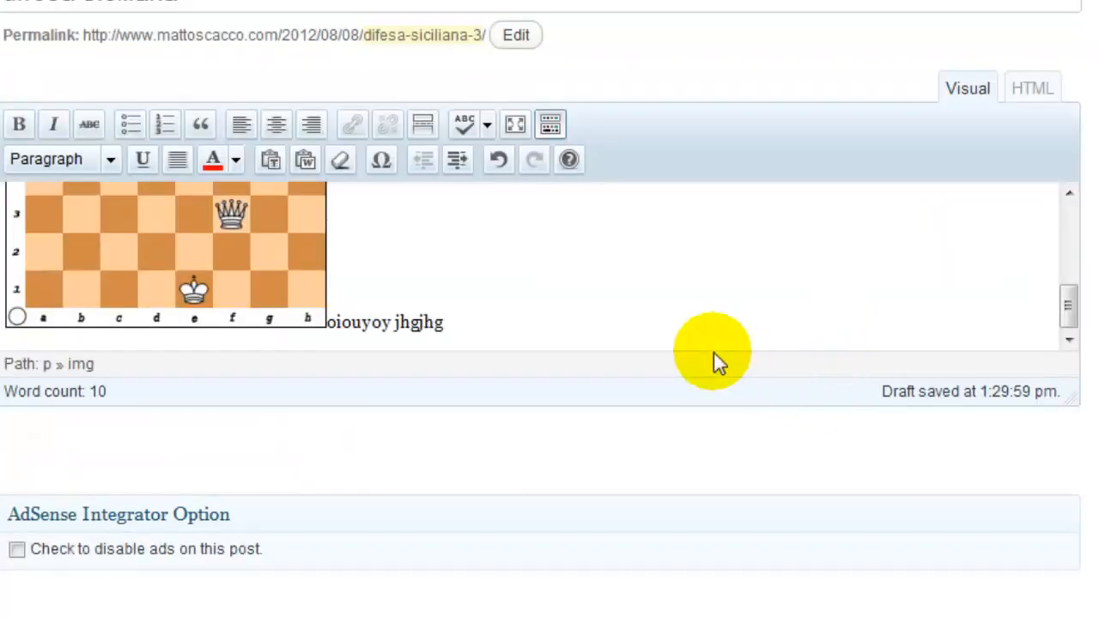
pyautogui.click(478, 336)
pyautogui.write('youy')
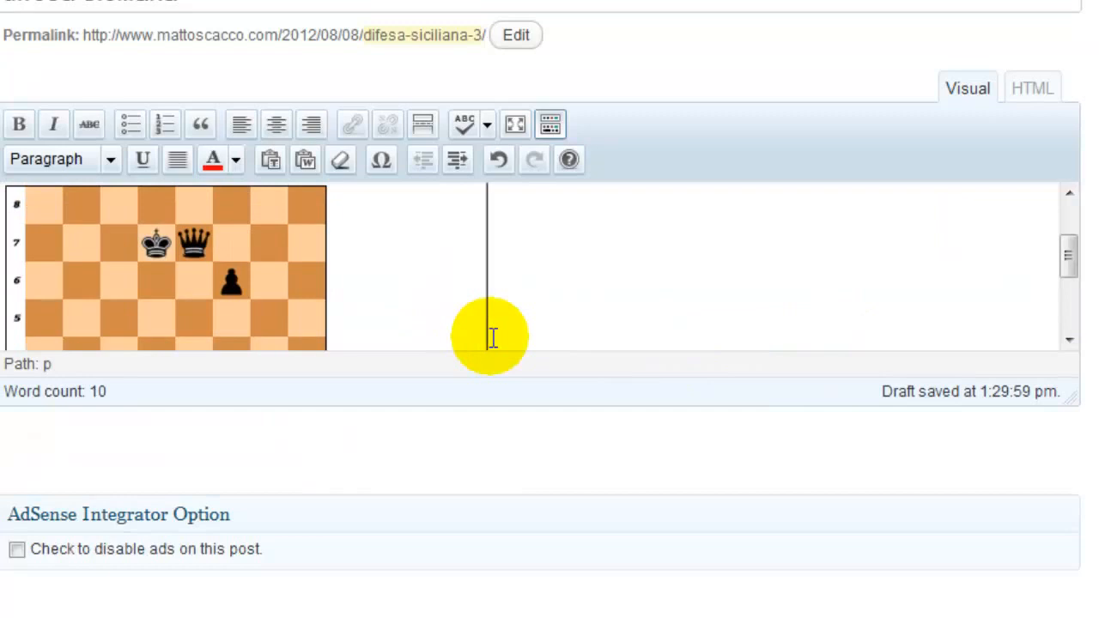
# - Start a new paragraph 'h igy y' beneath the diagram text
pyautogui.scroll(-5, 493, 336)
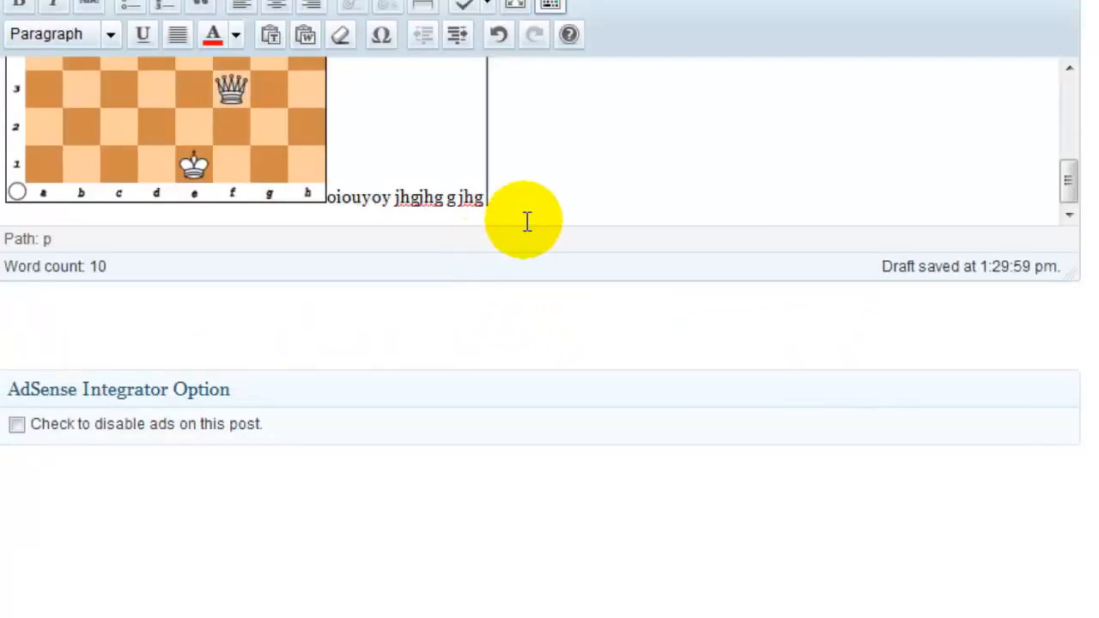
pyautogui.press('Return')
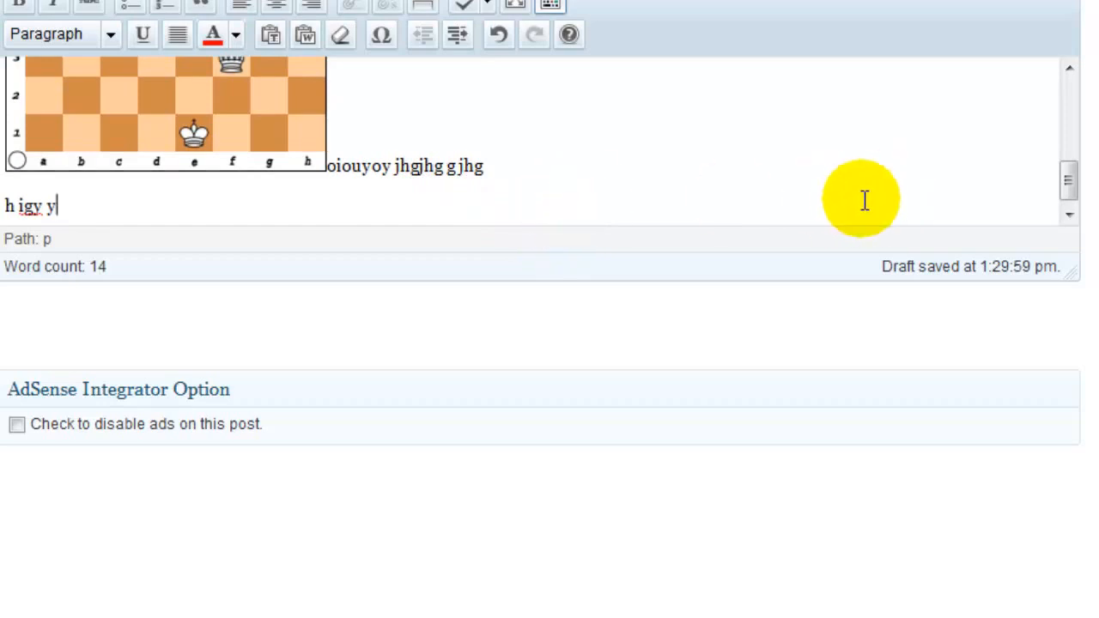
pyautogui.scroll(6, 1090, 244)
pyautogui.scroll(-1, 1091, 244)
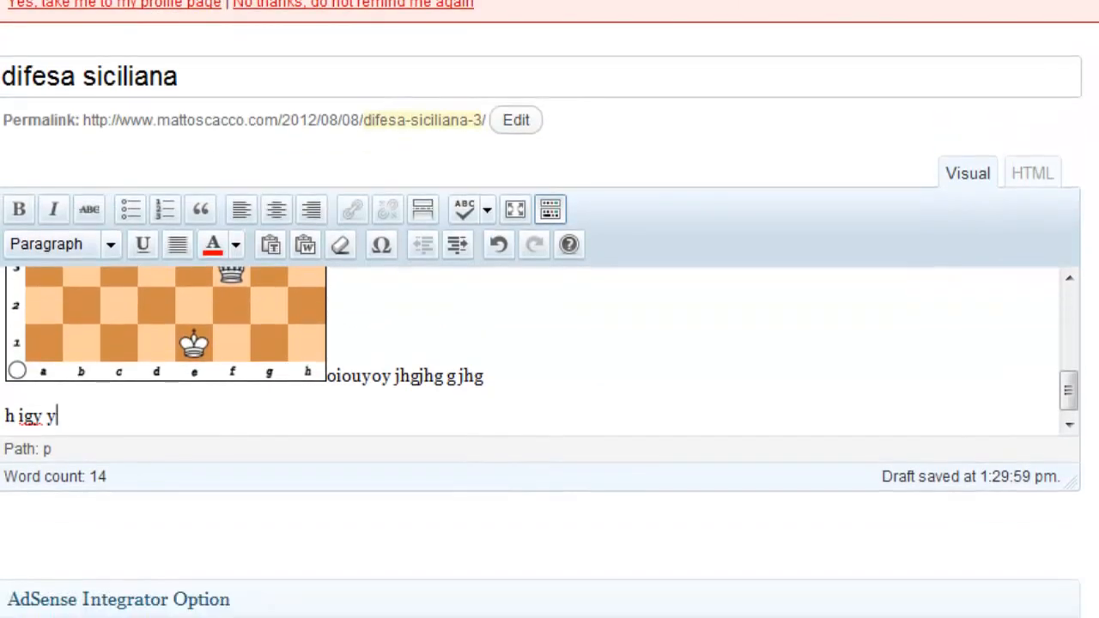
pyautogui.scroll(-1, 1090, 309)
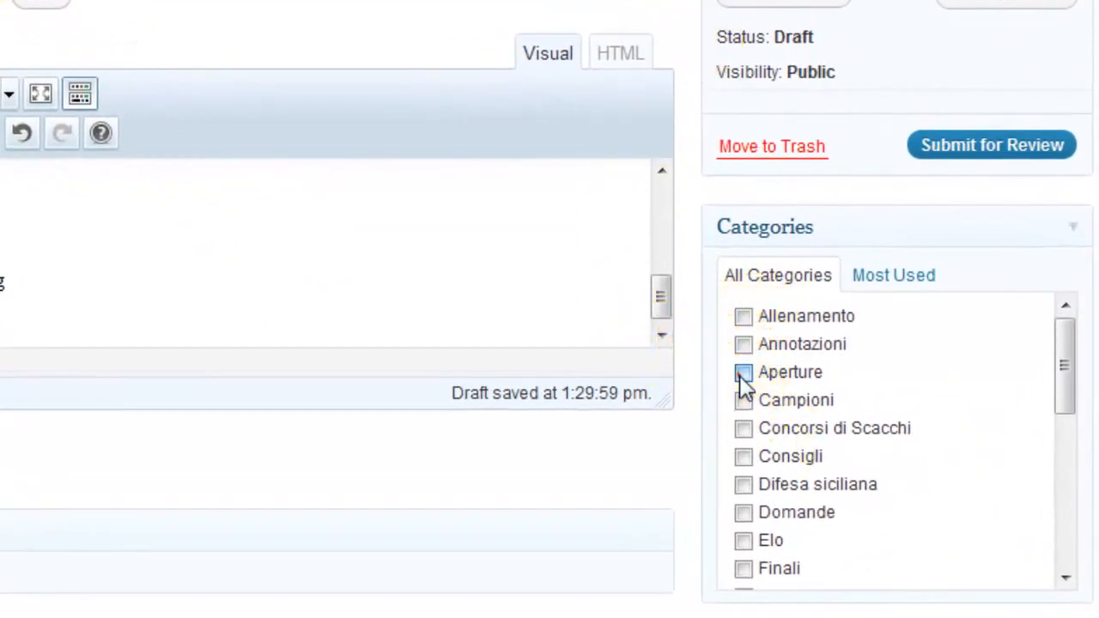
# - Check the Aperture category and add the existing tag 'Difesa siciliana'
pyautogui.click(744, 373)
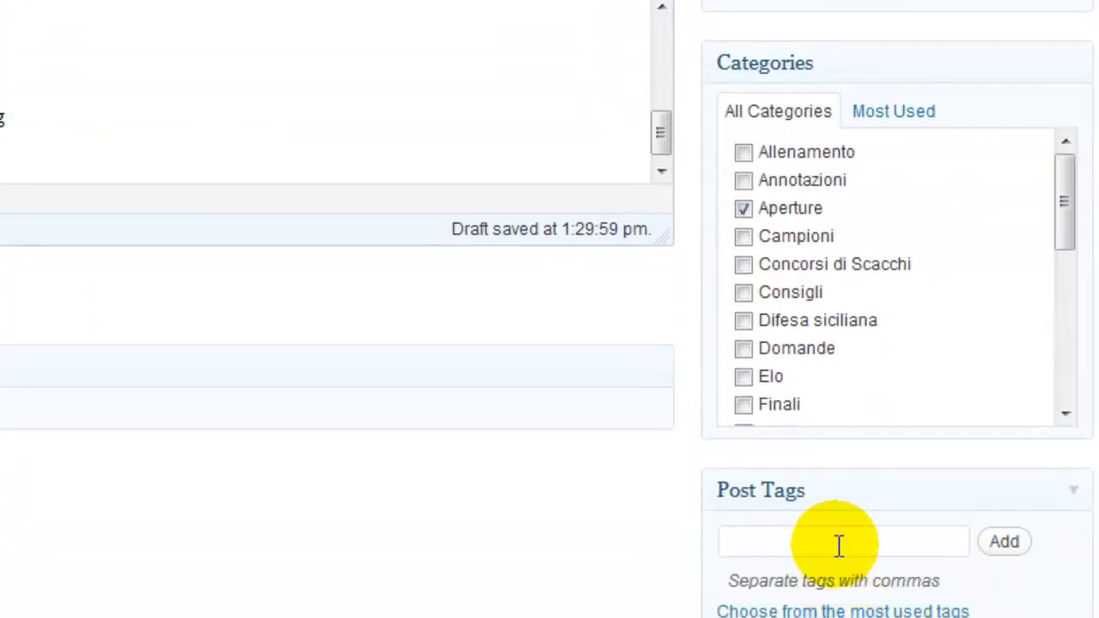
pyautogui.click(836, 542)
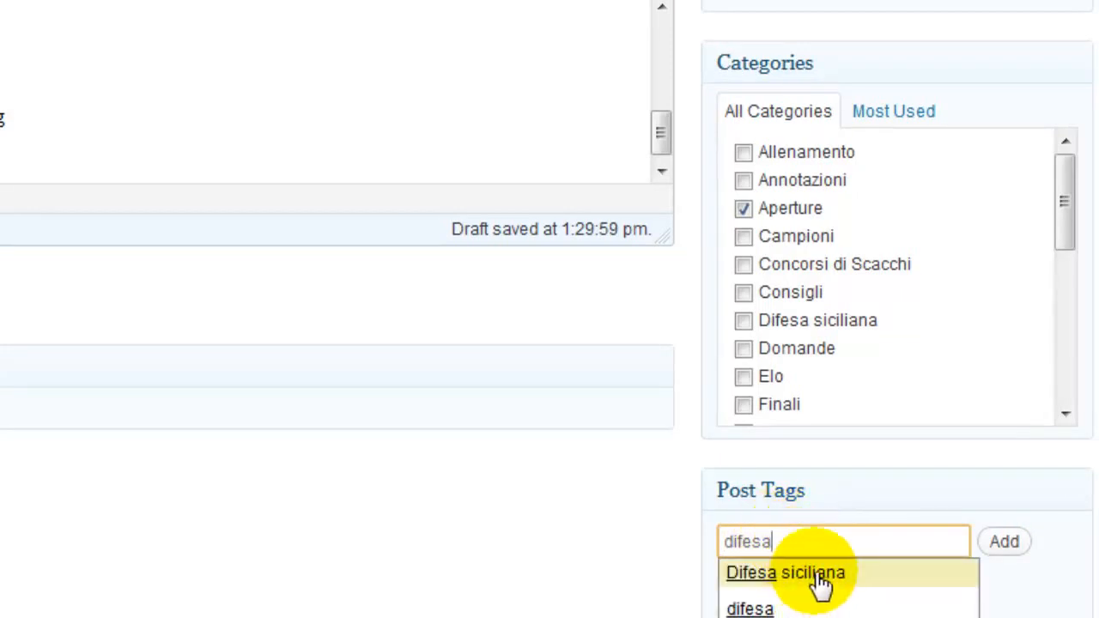
pyautogui.click(818, 573)
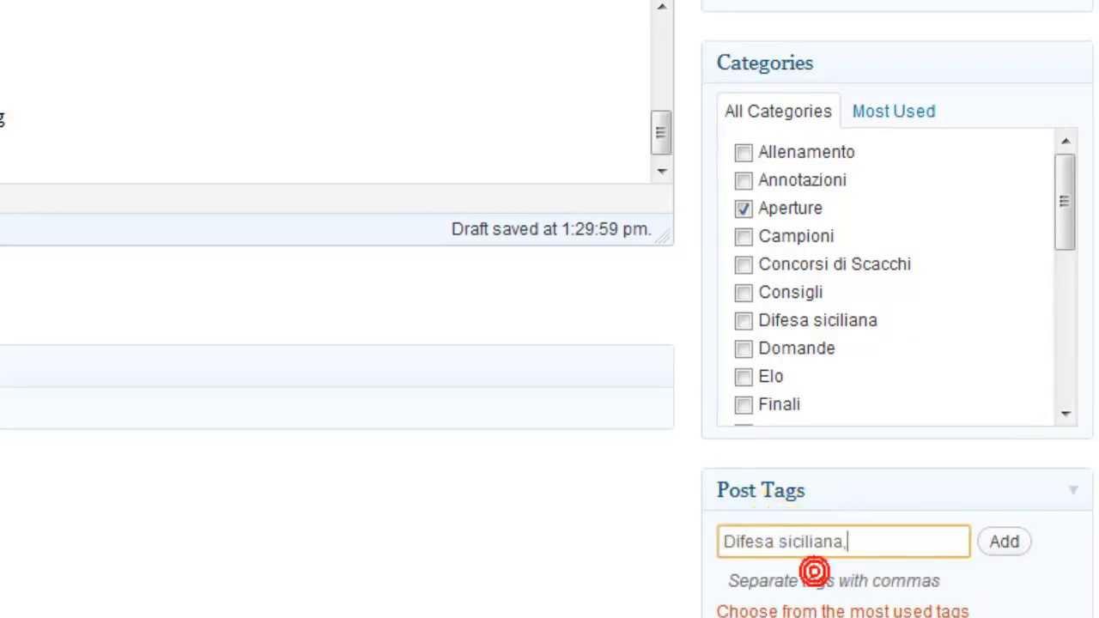
pyautogui.click(1005, 541)
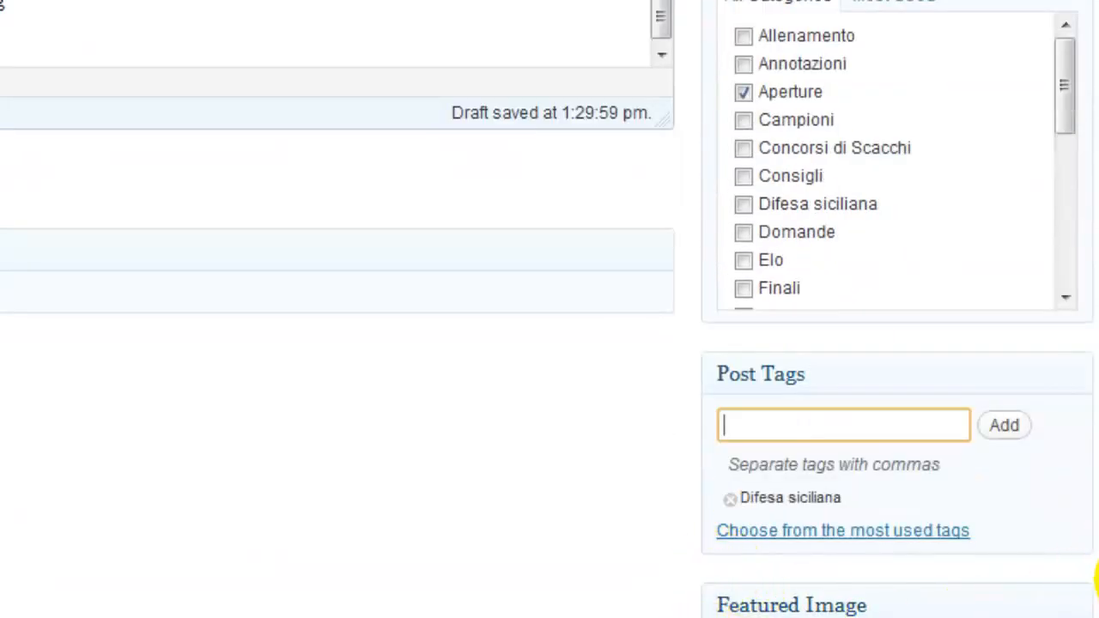
# - Submit the post for review
pyautogui.moveTo(1098, 531); pyautogui.dragTo(1098, 335)
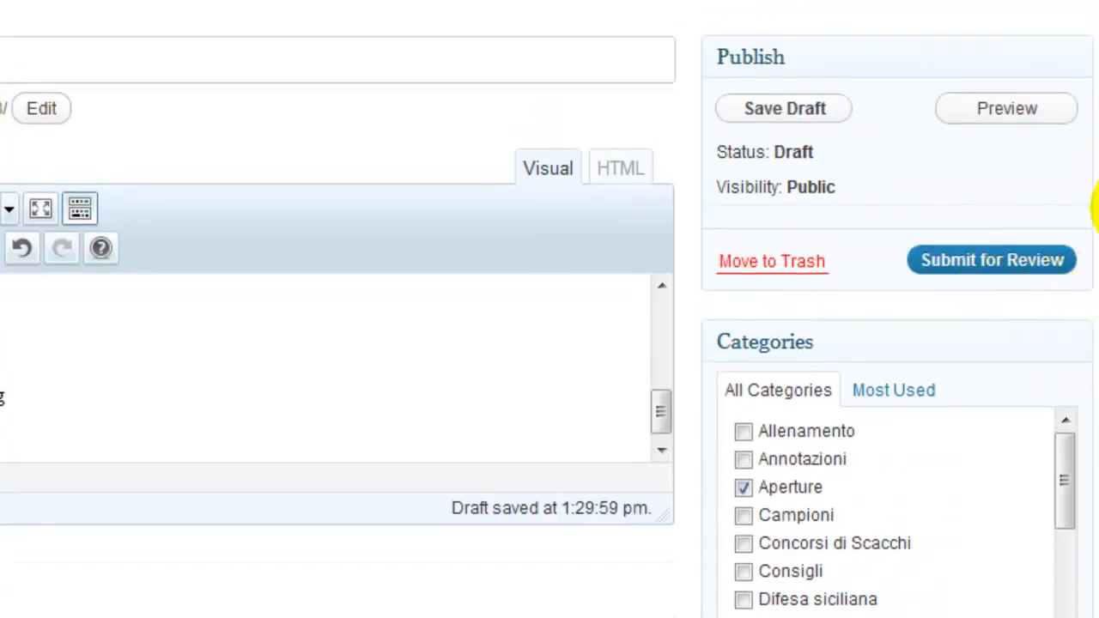
pyautogui.moveTo(1098, 210); pyautogui.dragTo(1098, 182)
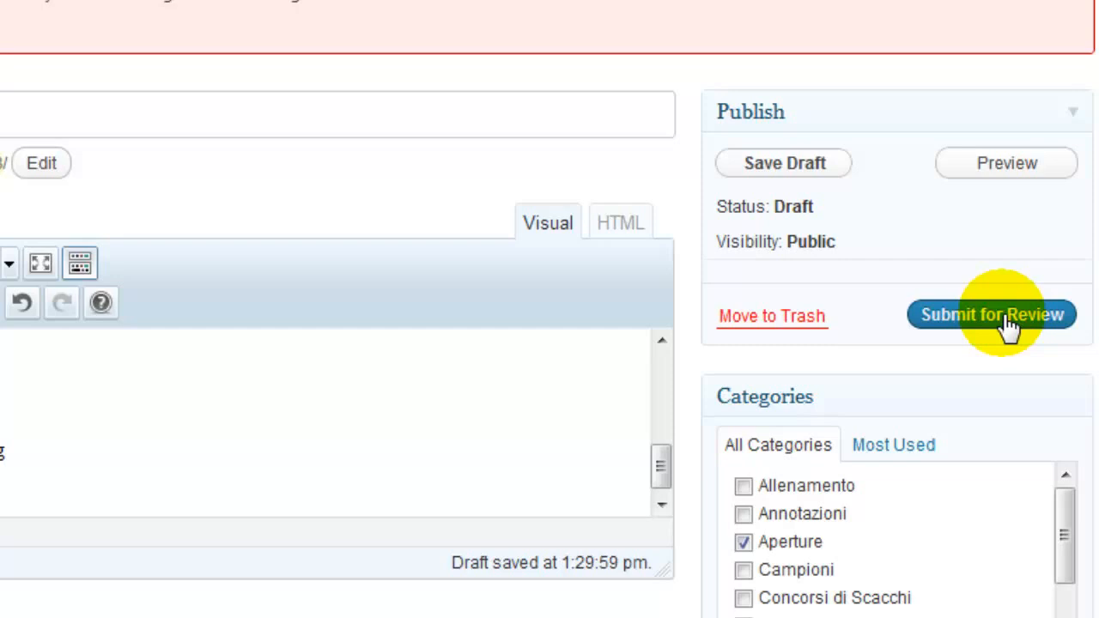
pyautogui.click(1009, 325)
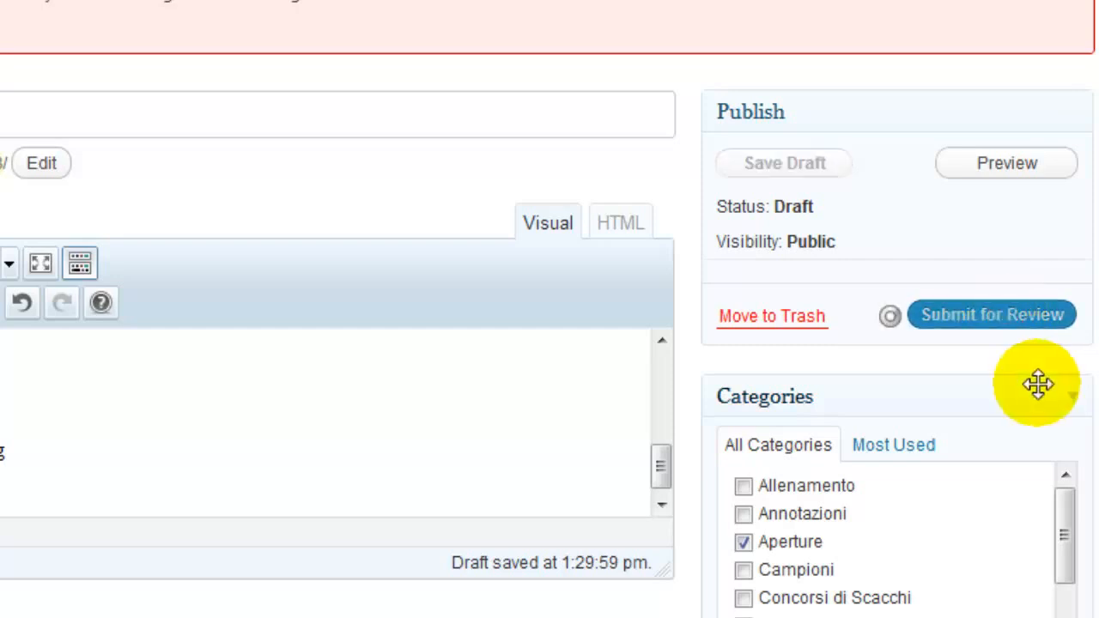